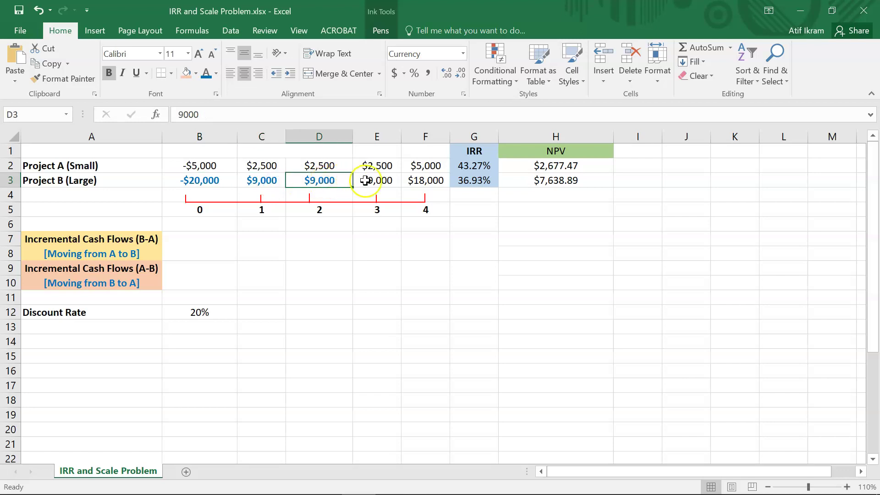
Examine the discount rate, both projects' IRR and NPV formulas, and their initial cash flows in B2 and B3.
{"action": "left_click", "coordinate": [433, 182]}
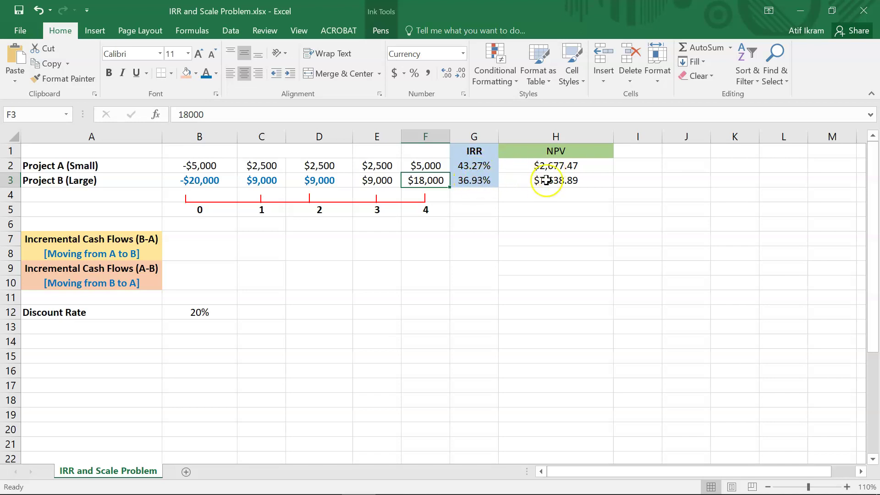
{"action": "left_click", "coordinate": [210, 314]}
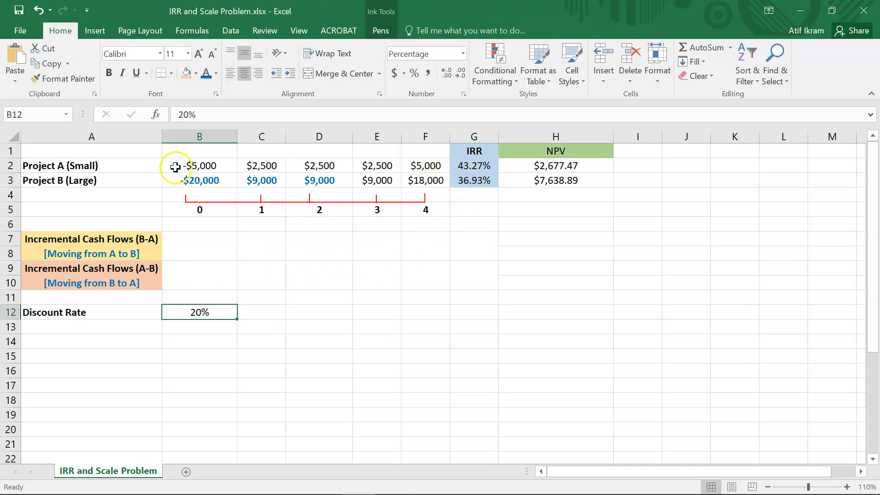
{"action": "left_click", "coordinate": [474, 166]}
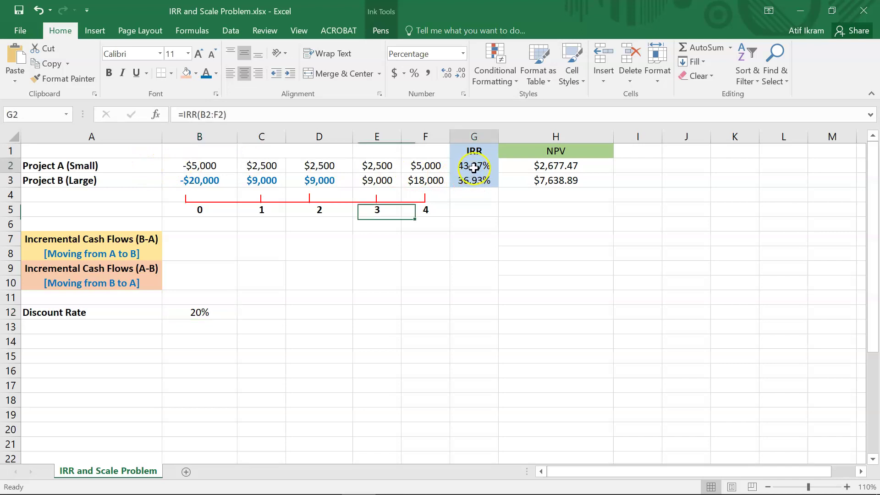
{"action": "left_click", "coordinate": [525, 166]}
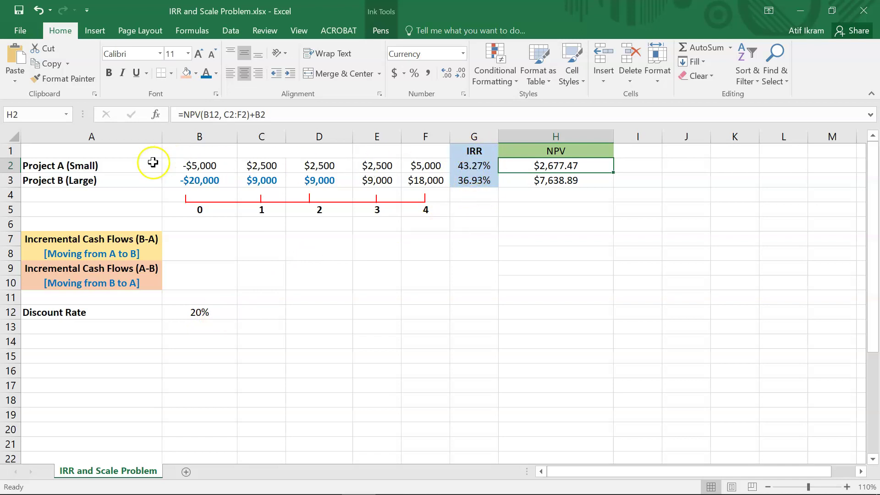
{"action": "left_click", "coordinate": [468, 166]}
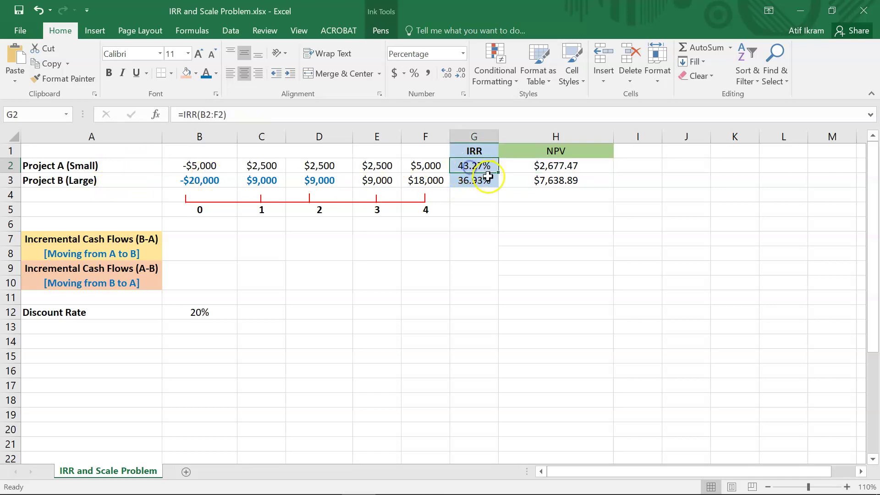
{"action": "left_click", "coordinate": [550, 181]}
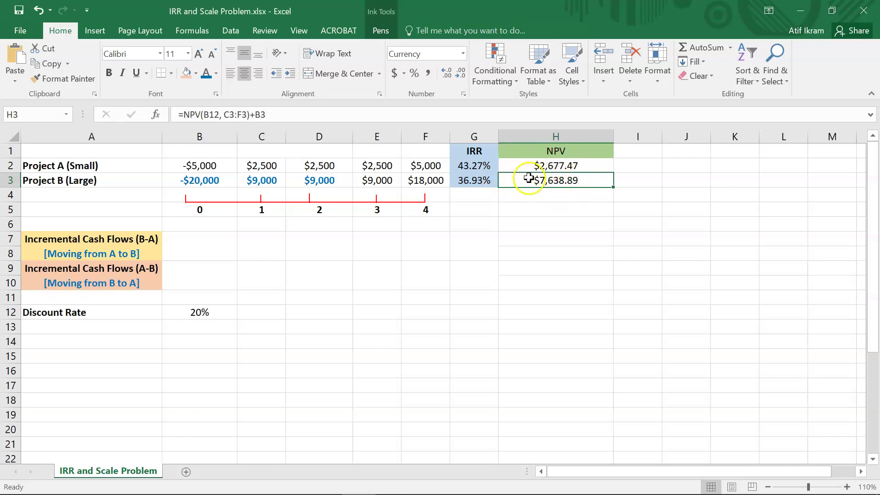
{"action": "left_click", "coordinate": [472, 182]}
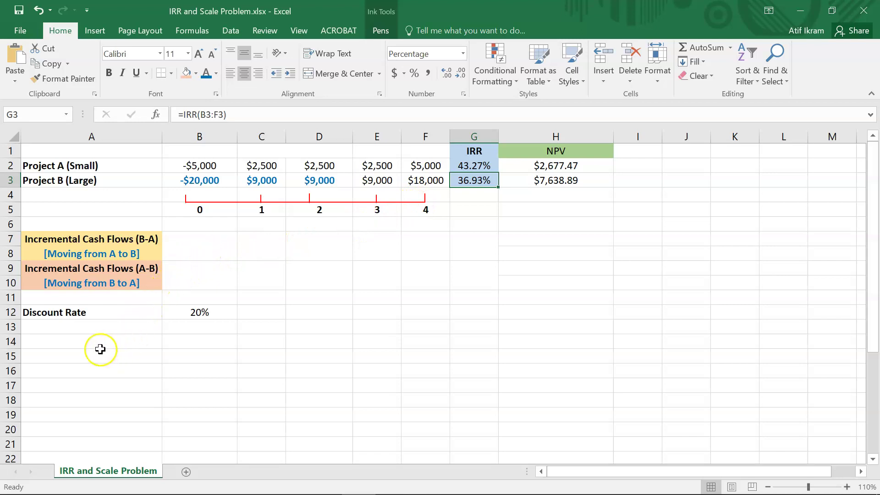
{"action": "left_click", "coordinate": [200, 237]}
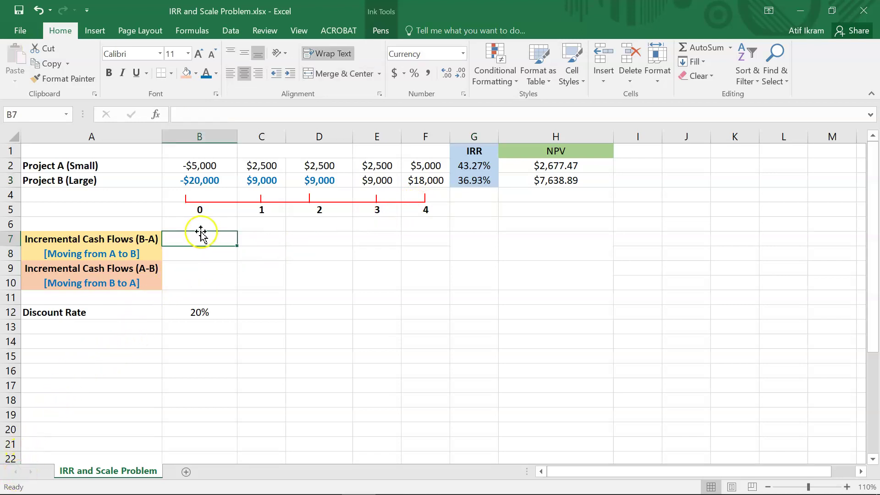
{"action": "left_click", "coordinate": [202, 166]}
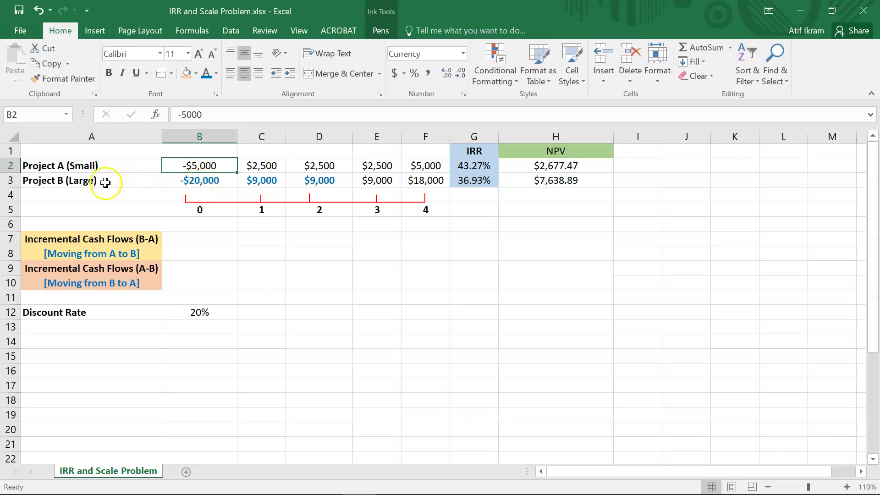
{"action": "left_click", "coordinate": [216, 182]}
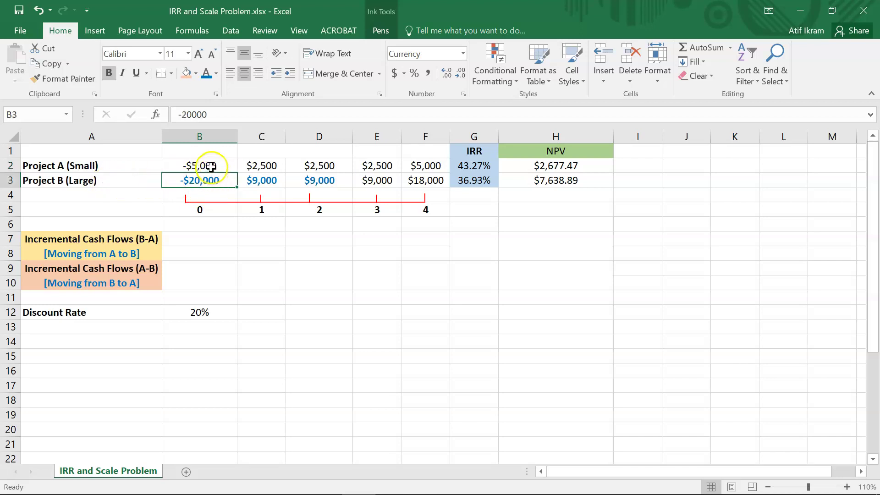
{"action": "left_click", "coordinate": [212, 168]}
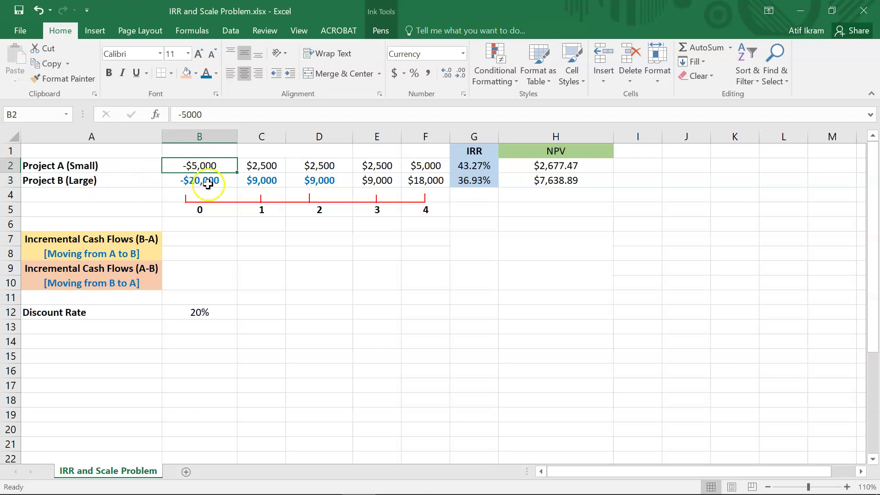
Enter the formula =B3-B2 in B7 for the year 0 incremental cash flow (B-A).
{"action": "left_click", "coordinate": [202, 239]}
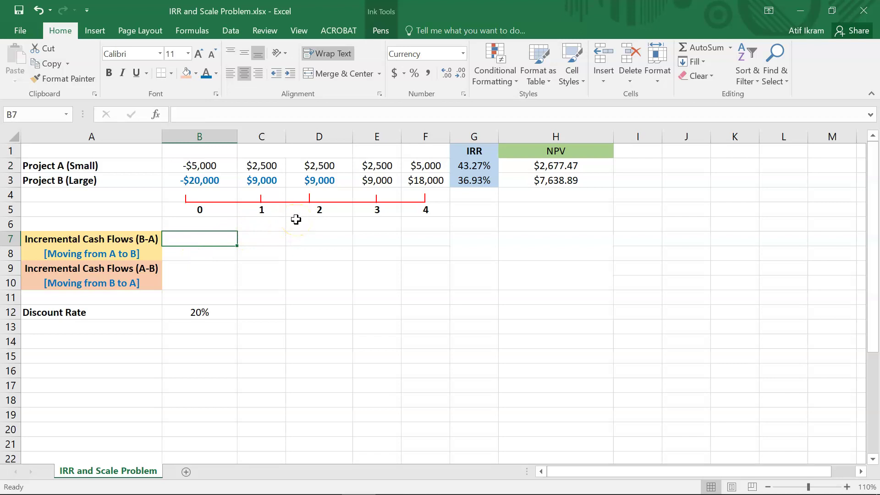
{"action": "type", "text": "="}
{"action": "key", "text": "Up"}
{"action": "key", "text": "Up"}
{"action": "key", "text": "Up"}
{"action": "key", "text": "Up"}
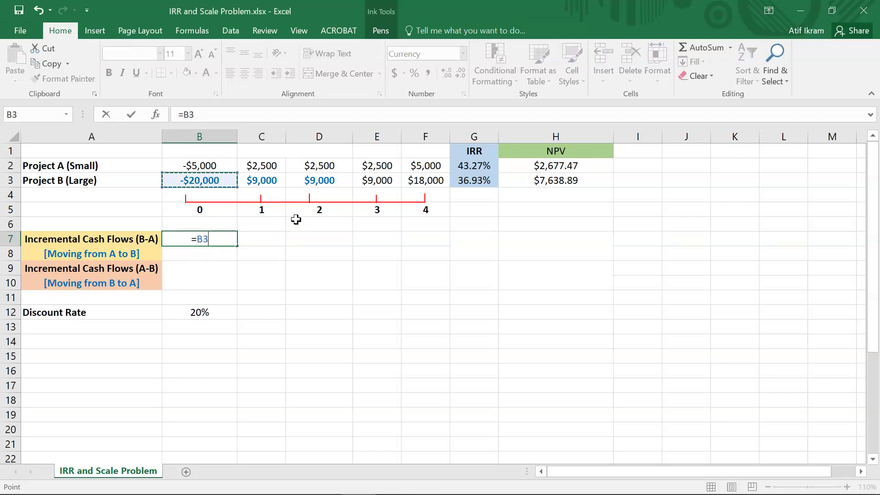
{"action": "type", "text": "-"}
{"action": "key", "text": "Up"}
{"action": "key", "text": "Up"}
{"action": "key", "text": "Up"}
{"action": "key", "text": "Up"}
{"action": "key", "text": "Up"}
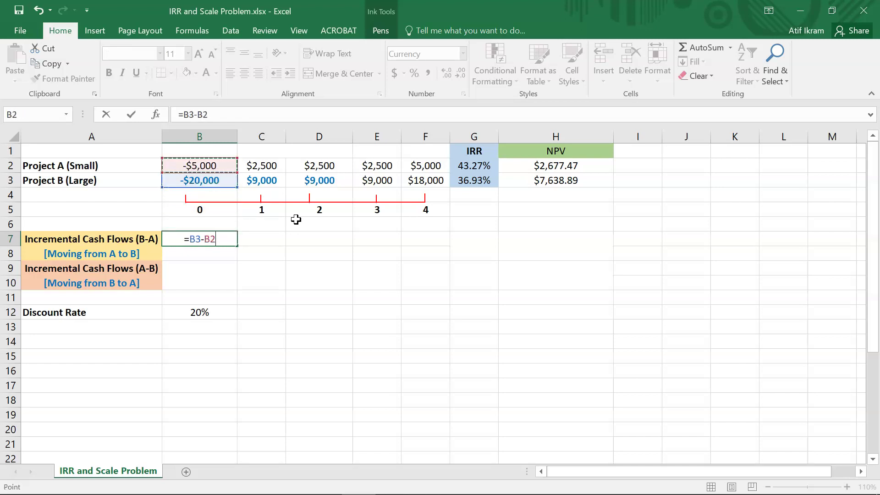
{"action": "key", "text": "Return"}
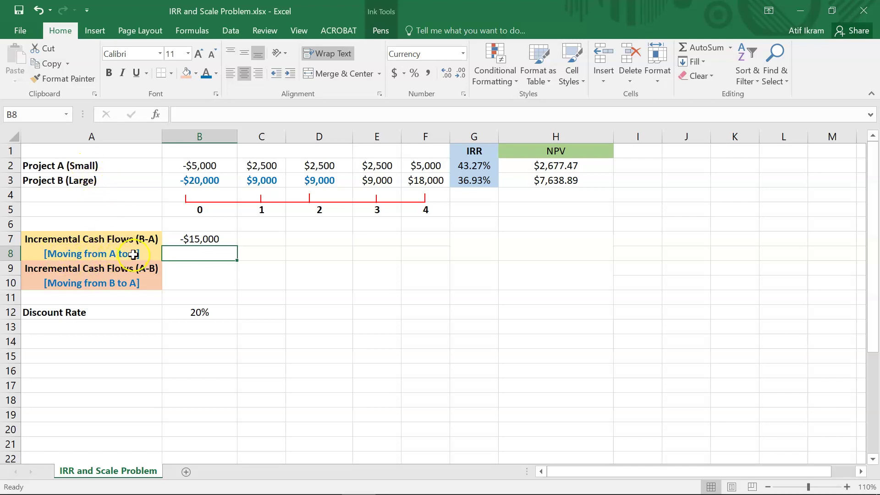
Examine the incremental cash flow formula in B7 together with its label and the year 0 cash flows it references.
{"action": "left_click", "coordinate": [215, 239]}
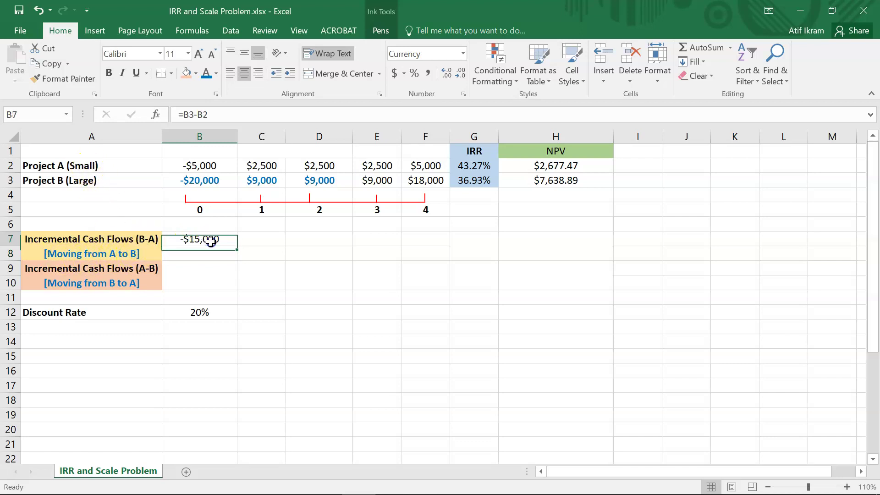
{"action": "left_click", "coordinate": [142, 242]}
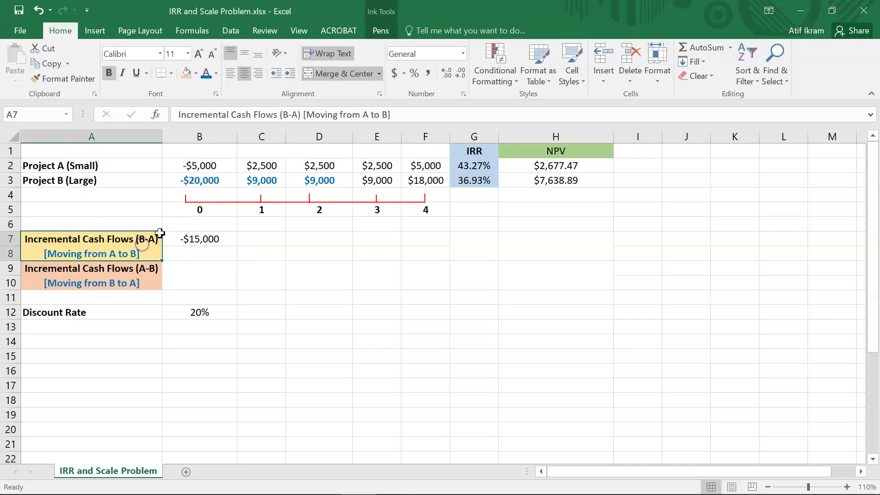
{"action": "left_click", "coordinate": [204, 184]}
{"action": "left_click", "coordinate": [146, 235]}
{"action": "left_click", "coordinate": [210, 169]}
{"action": "double_click", "coordinate": [196, 238]}
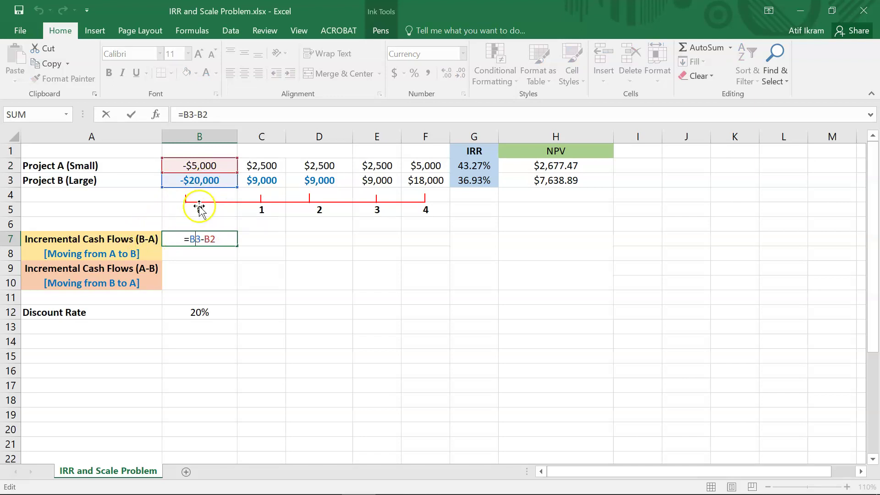
{"action": "left_click", "coordinate": [207, 166]}
Copy the incremental cash flow formula from B7 across to F7 to cover years 1 through 4.
{"action": "left_click", "coordinate": [191, 238]}
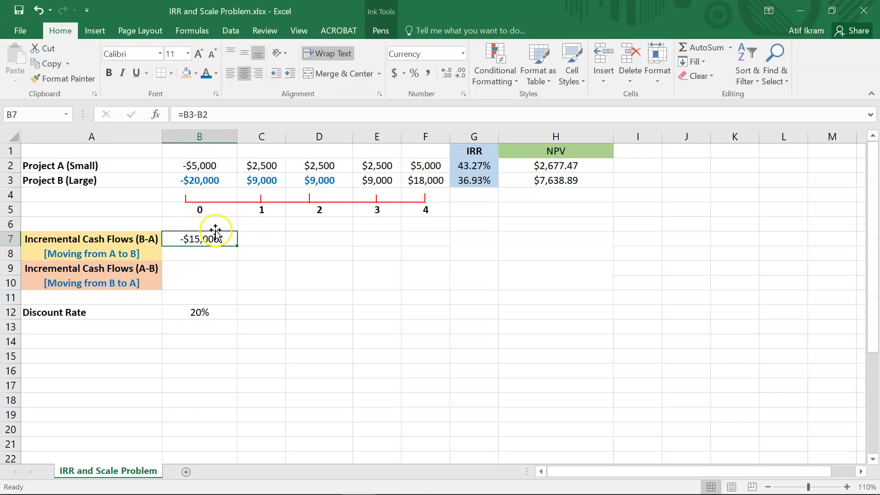
{"action": "key", "text": "ctrl+c"}
{"action": "key", "text": "shift+Right"}
{"action": "key", "text": "shift+Right"}
{"action": "key", "text": "shift+Right"}
{"action": "key", "text": "shift+Right"}
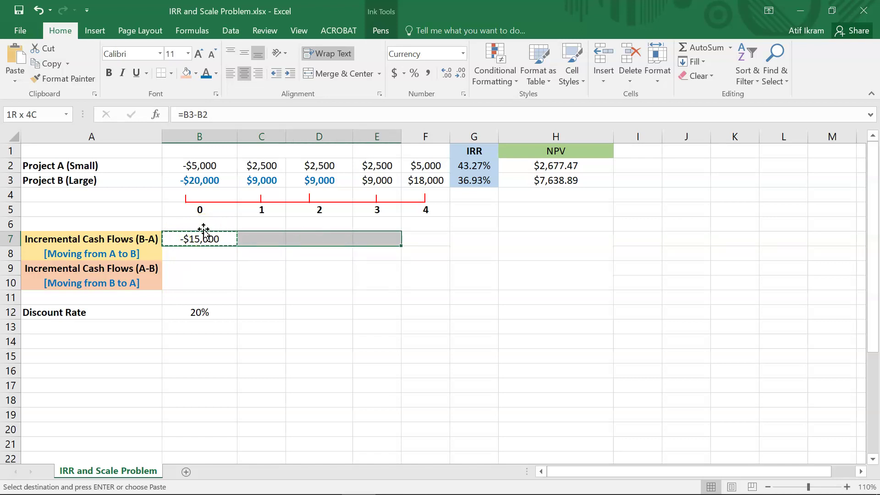
{"action": "key", "text": "ctrl+v"}
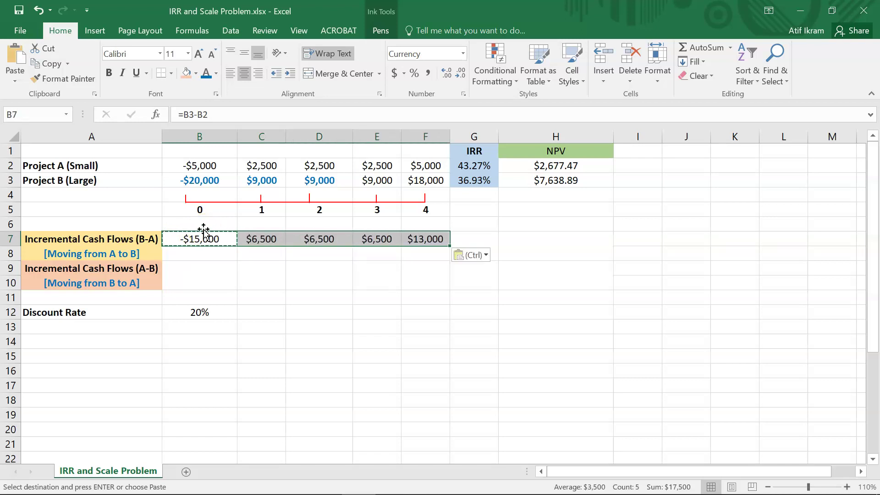
{"action": "left_click", "coordinate": [266, 242]}
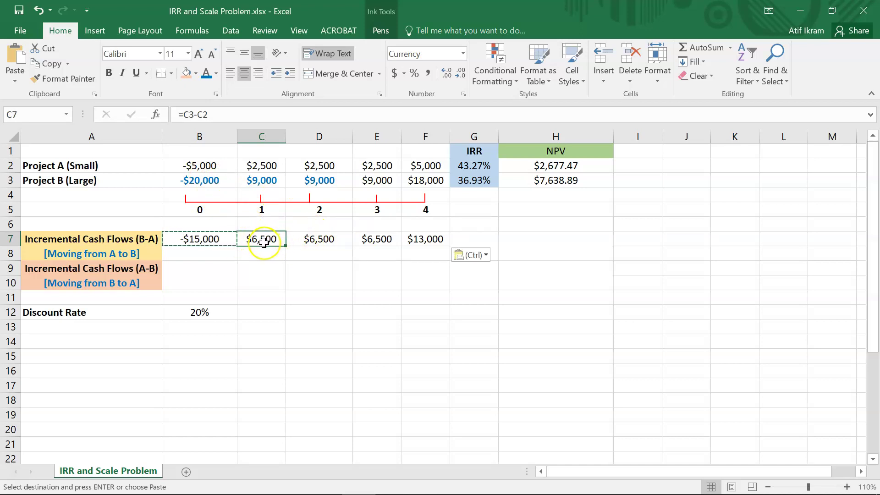
{"action": "left_click", "coordinate": [428, 239]}
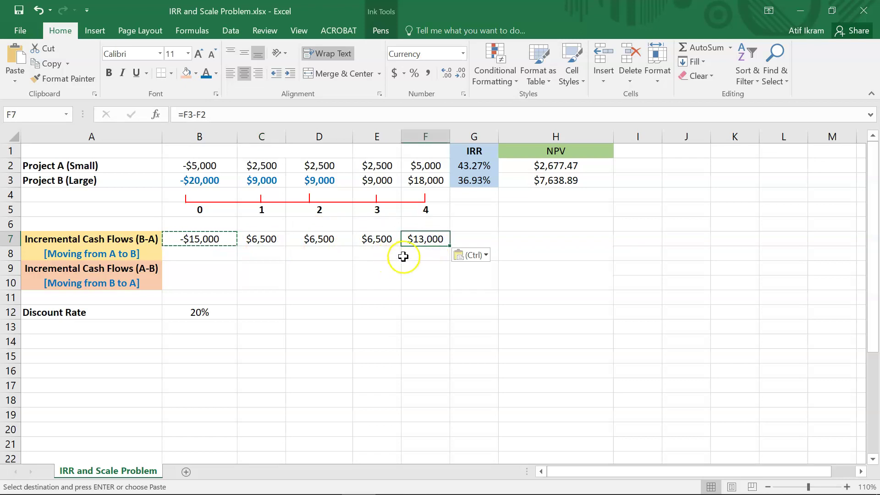
{"action": "key", "text": "Escape"}
Examine the incremental cash flows (B-A) for years 0 to 4 in cells B7 through F7.
{"action": "key", "text": "Right"}
{"action": "key", "text": "Right"}
{"action": "key", "text": "Up"}
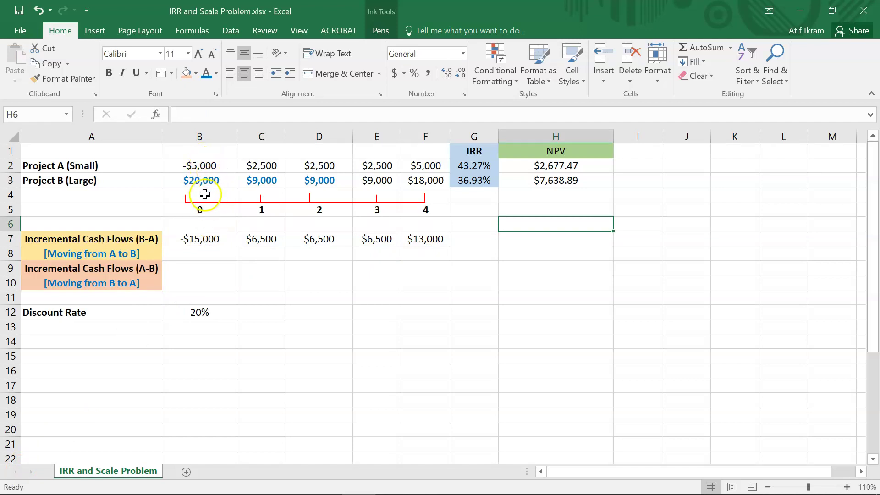
{"action": "left_click", "coordinate": [201, 241]}
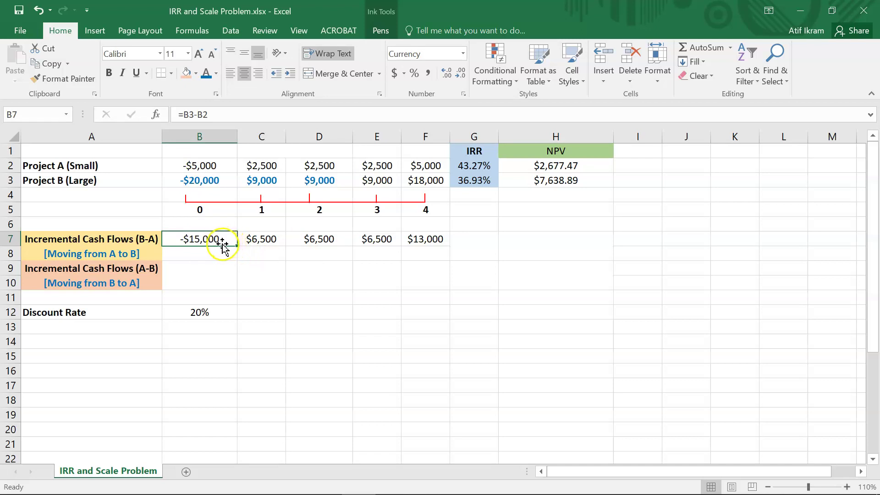
{"action": "left_click", "coordinate": [268, 240]}
{"action": "left_click", "coordinate": [328, 242]}
{"action": "left_click", "coordinate": [378, 242]}
{"action": "left_click", "coordinate": [425, 240]}
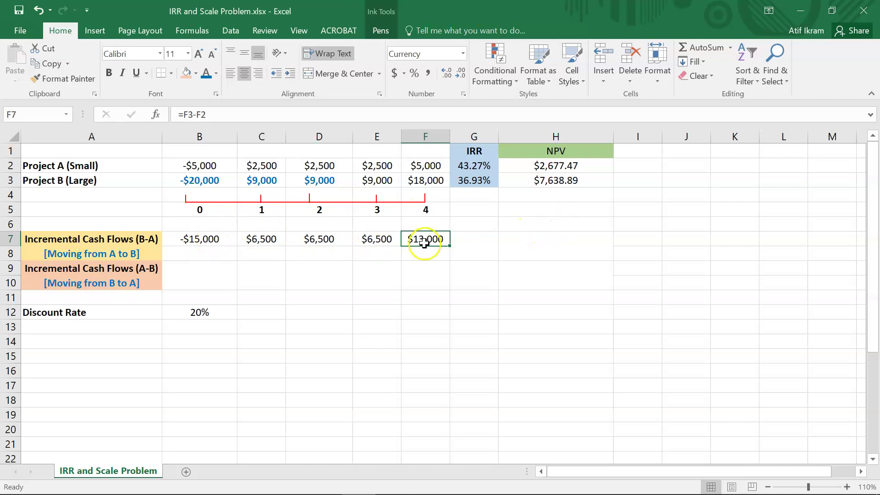
Enter the heading "Incremental NPV" in cell H6.
{"action": "left_click", "coordinate": [555, 224]}
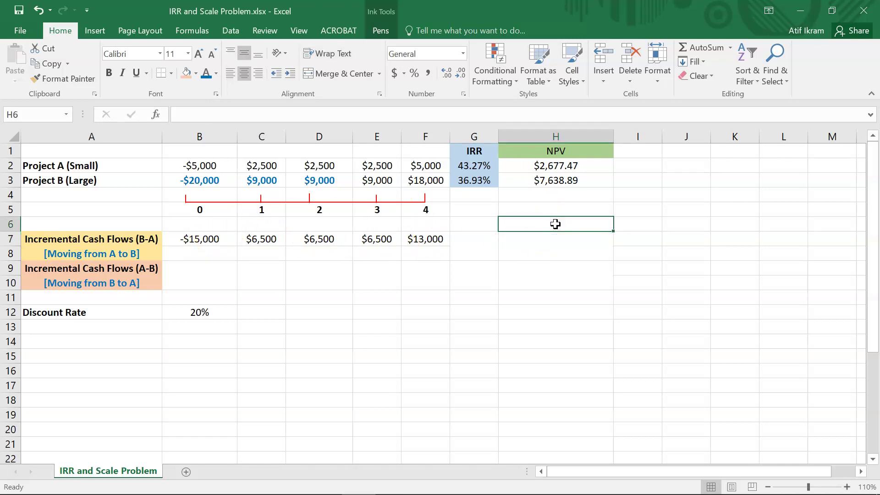
{"action": "type", "text": "Incrementa"}
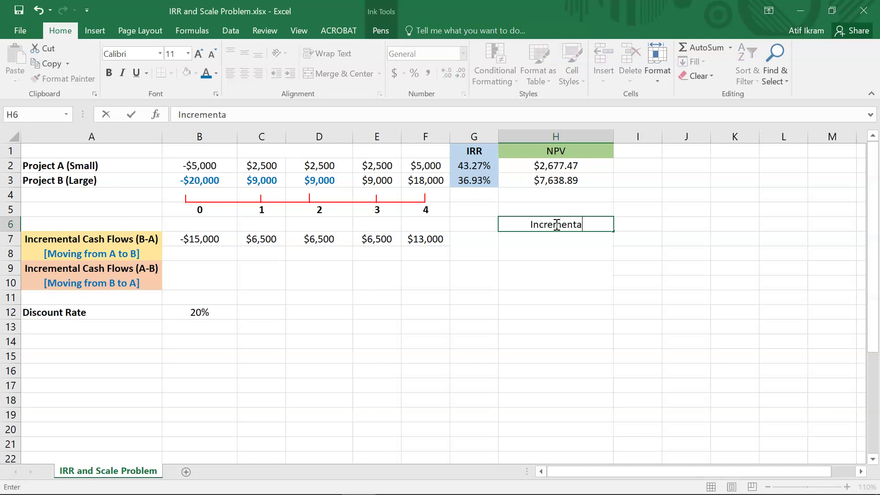
{"action": "type", "text": "l NPV"}
{"action": "key", "text": "Return"}
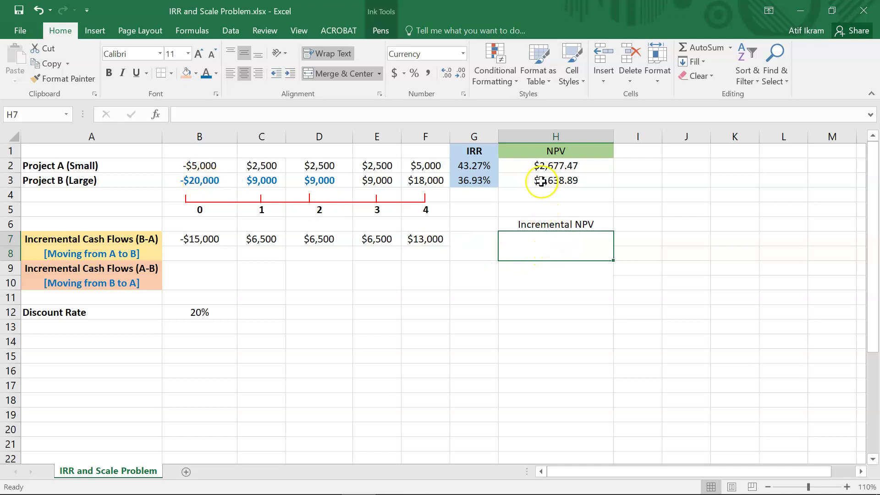
Calculate the incremental NPV in H7 by subtracting Project A's NPV from Project B's with the formula =H3-H2.
{"action": "left_click", "coordinate": [555, 182]}
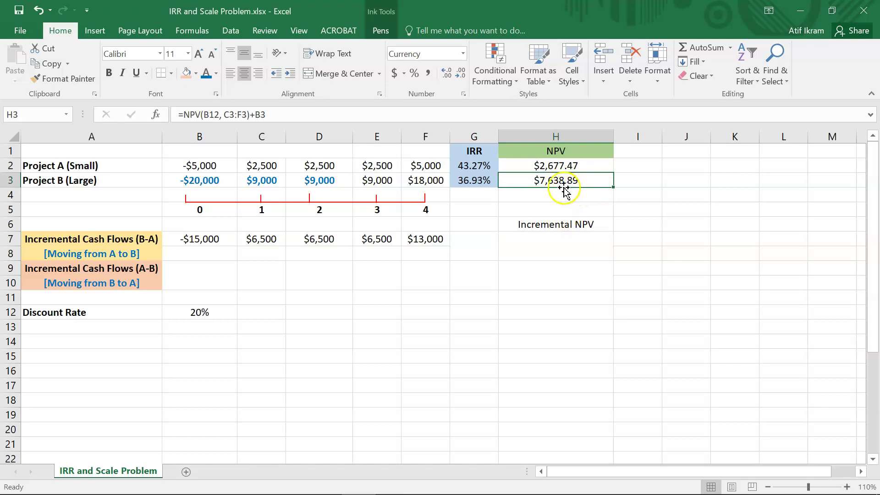
{"action": "left_click", "coordinate": [550, 166]}
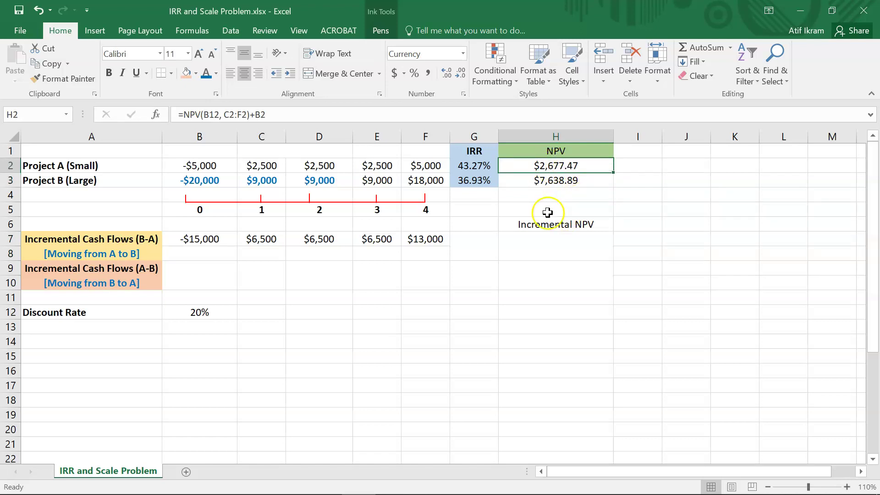
{"action": "left_click", "coordinate": [549, 246]}
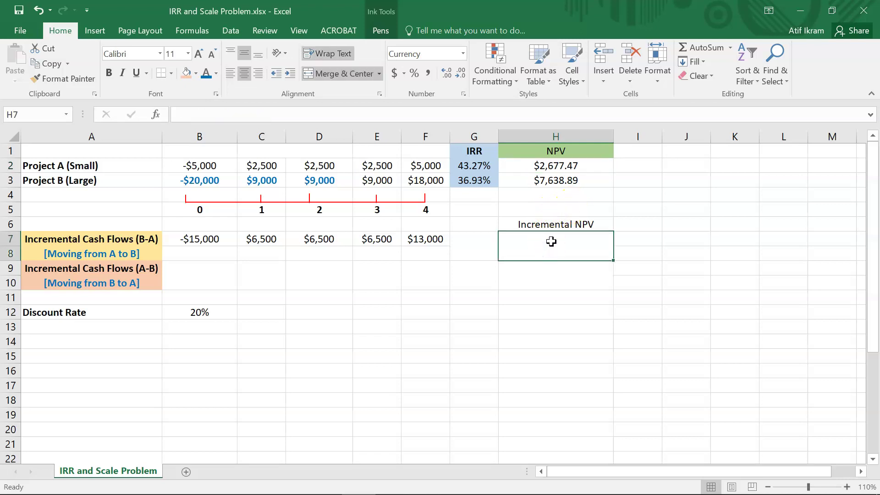
{"action": "type", "text": "="}
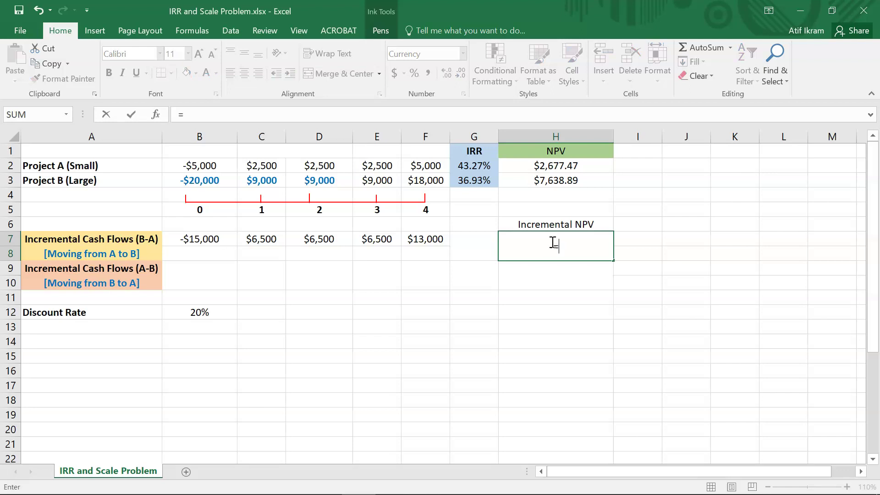
{"action": "key", "text": "Up"}
{"action": "key", "text": "Up"}
{"action": "key", "text": "Up"}
{"action": "key", "text": "Up"}
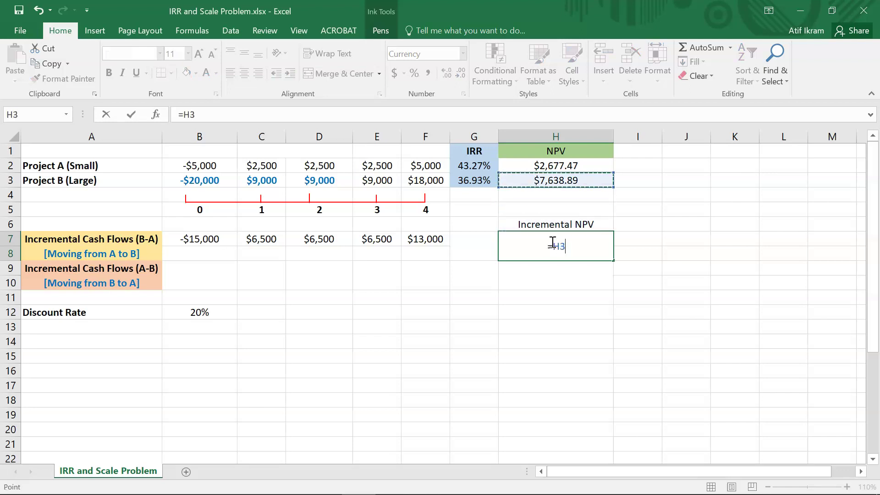
{"action": "type", "text": "-"}
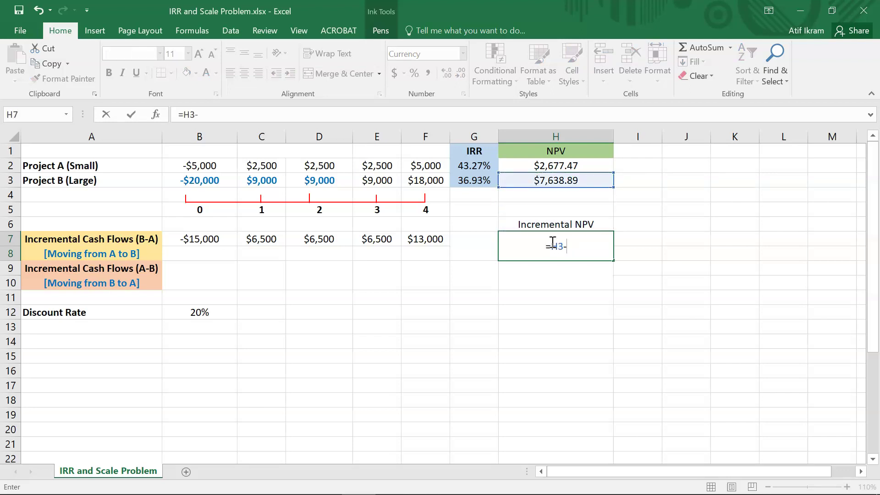
{"action": "key", "text": "Up"}
{"action": "key", "text": "Up"}
{"action": "key", "text": "Up"}
{"action": "key", "text": "Up"}
{"action": "key", "text": "Up"}
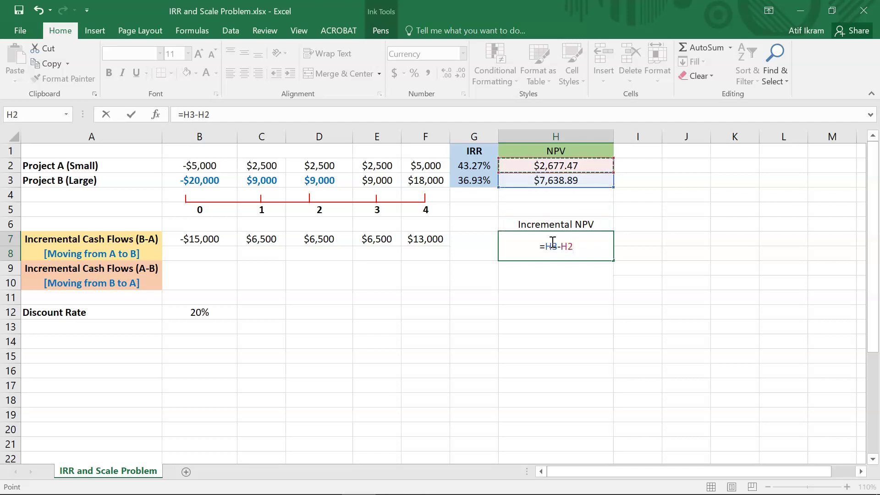
{"action": "key", "text": "Return"}
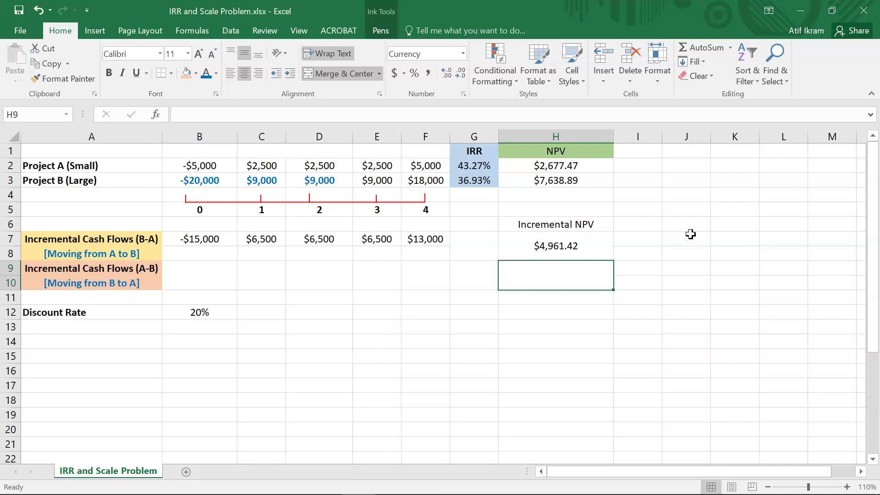
Replace the formula in H7 with =NPV(B12, C7:F7)+B7 and compare it with the project NPVs in H3 and H2.
{"action": "key", "text": "Up"}
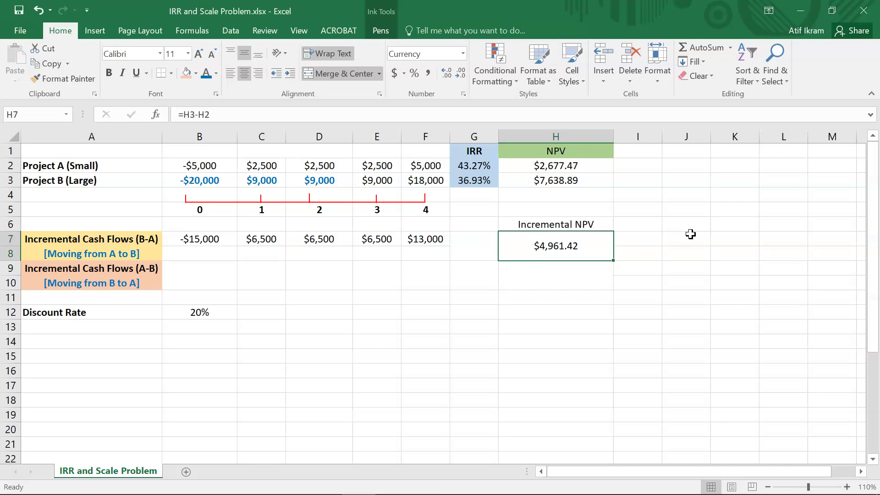
{"action": "type", "text": "="}
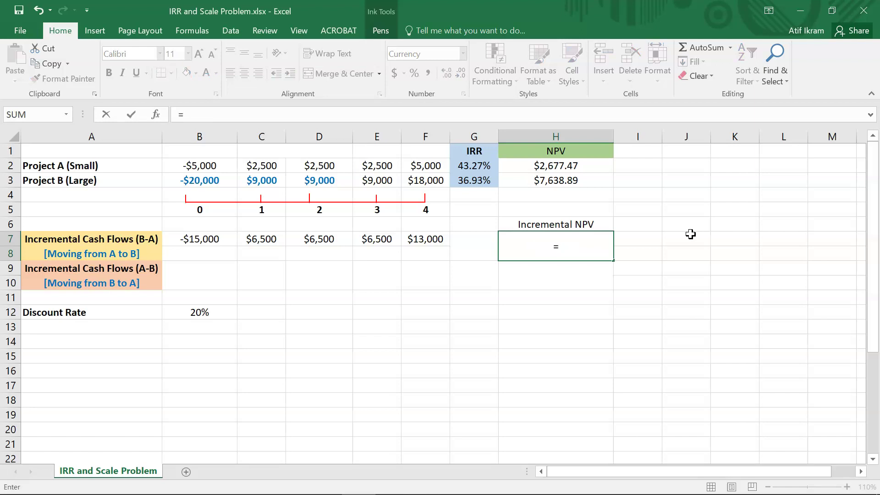
{"action": "type", "text": "npv"}
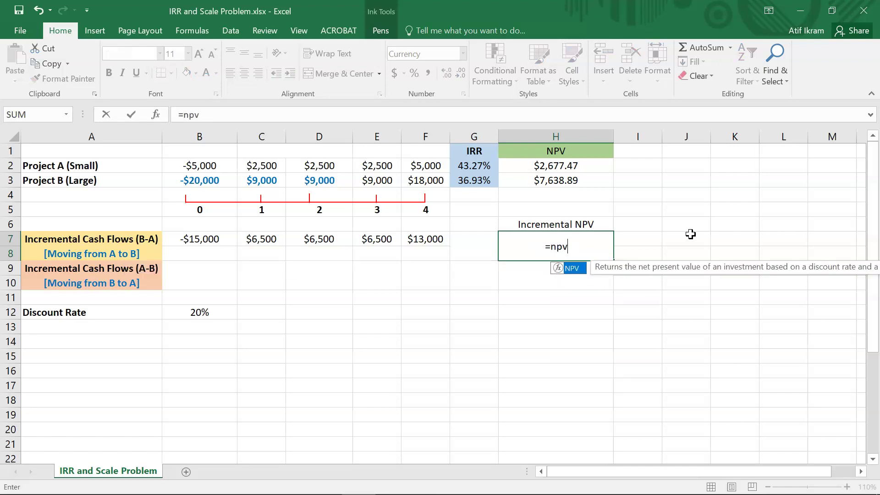
{"action": "type", "text": "("}
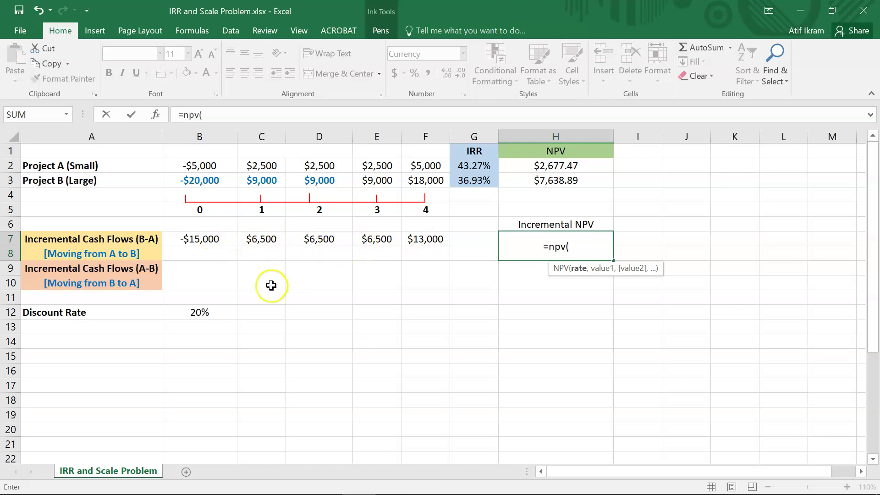
{"action": "left_click", "coordinate": [206, 313]}
{"action": "type", "text": ","}
{"action": "left_click_drag", "start_coordinate": [258, 242], "coordinate": [407, 232]}
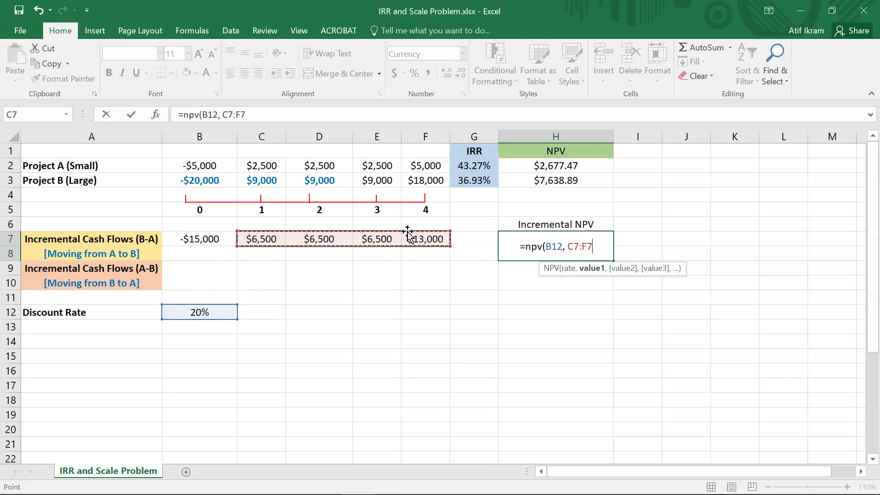
{"action": "type", "text": ")+"}
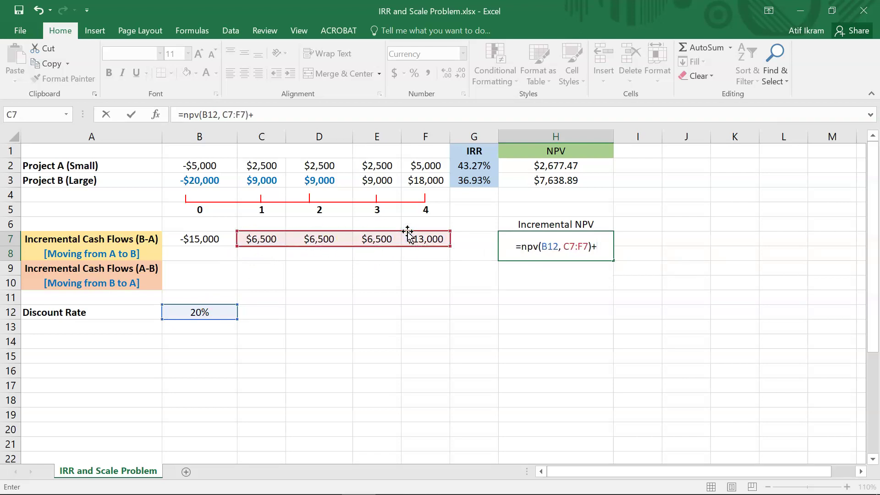
{"action": "left_click", "coordinate": [193, 242]}
{"action": "key", "text": "Return"}
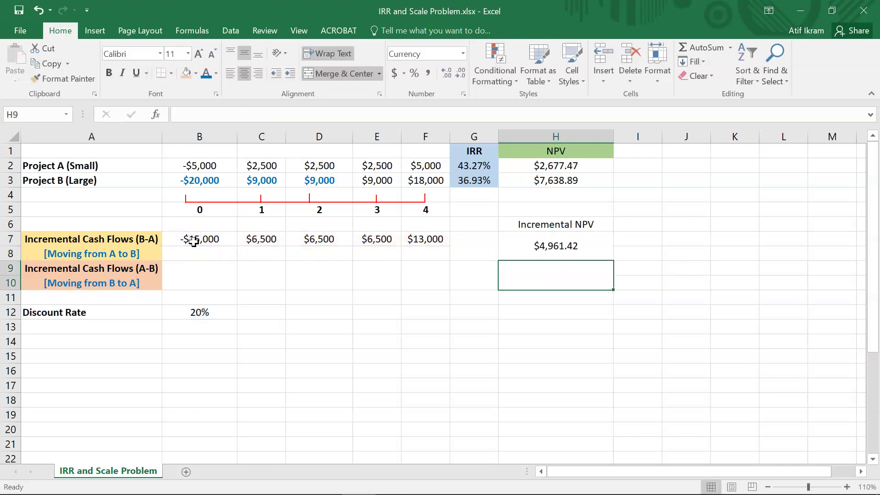
{"action": "left_click", "coordinate": [566, 246]}
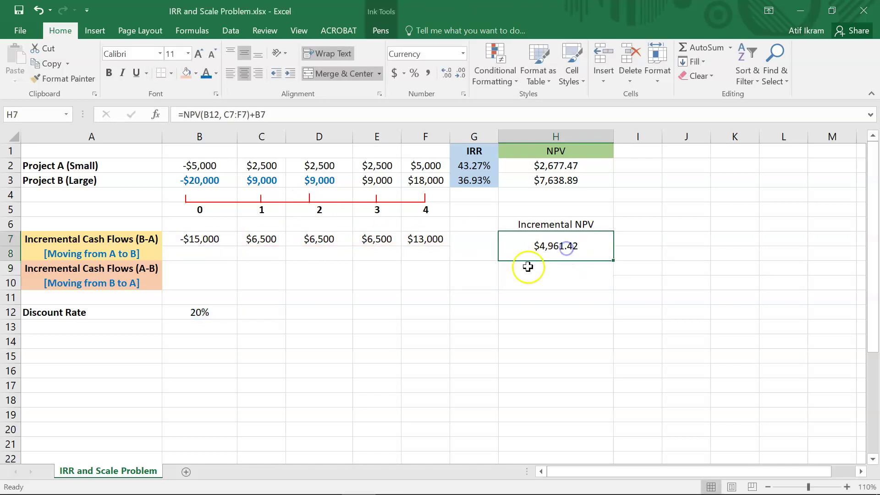
{"action": "left_click", "coordinate": [568, 182]}
{"action": "left_click", "coordinate": [568, 167]}
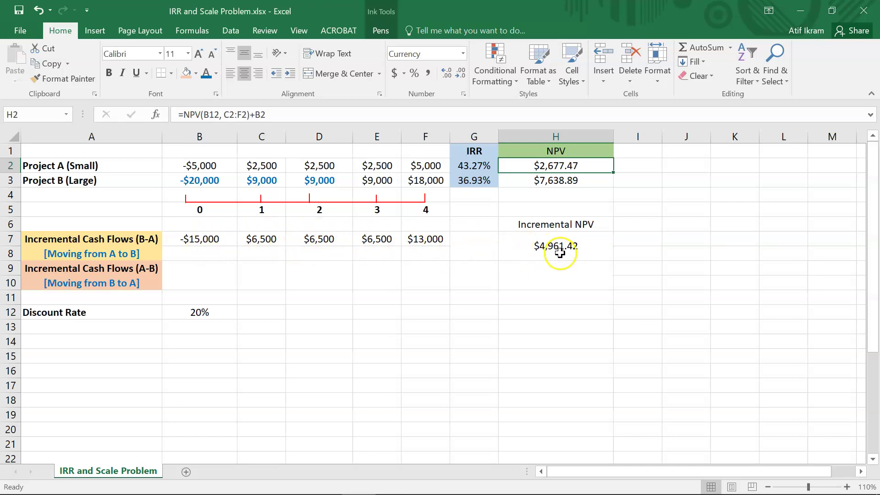
Enter the heading "IIRR" in cell G6, beside the Incremental NPV heading.
{"action": "left_click", "coordinate": [479, 226]}
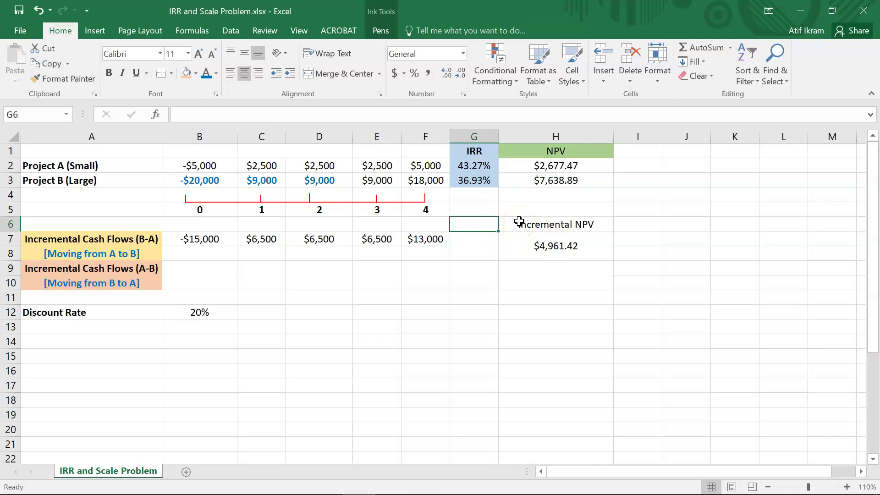
{"action": "type", "text": "IIRR"}
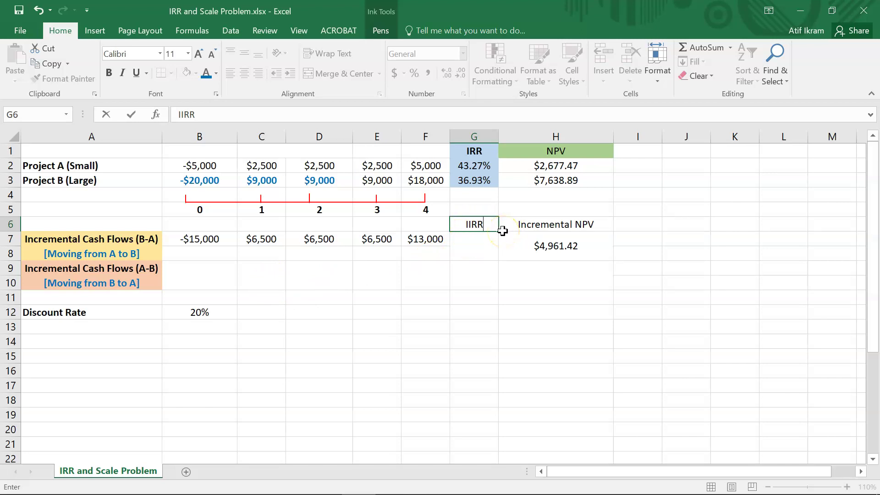
{"action": "key", "text": "Return"}
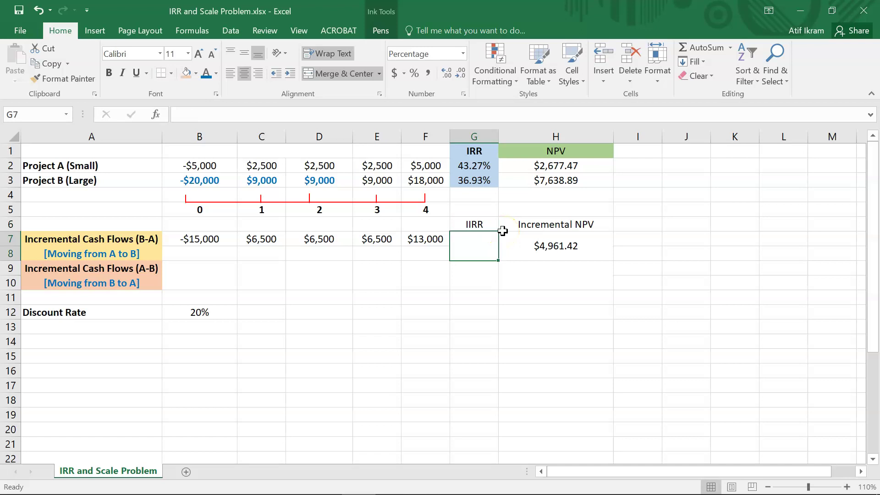
Calculate the incremental IRR of the B-A cash flows in G7 with the formula =IRR(B7:F7).
{"action": "type", "text": "=irr"}
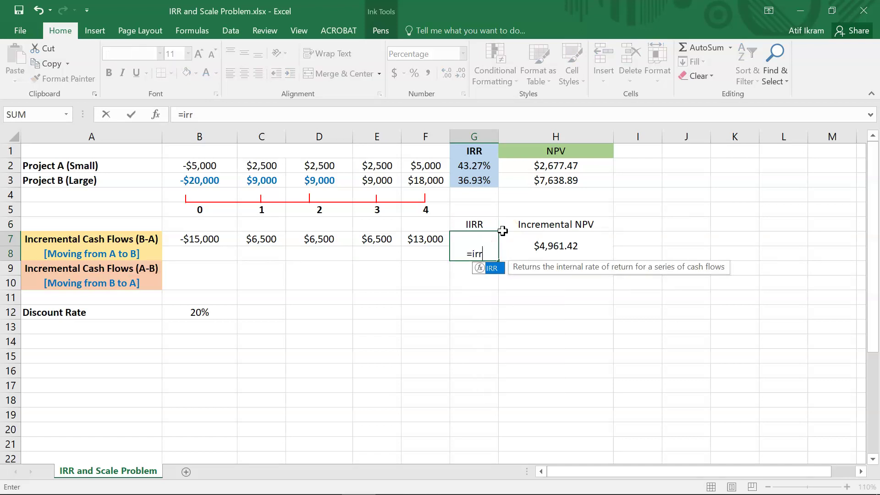
{"action": "type", "text": "("}
{"action": "key", "text": "Left"}
{"action": "key", "text": "Left"}
{"action": "key", "text": "Left"}
{"action": "key", "text": "Left"}
{"action": "key", "text": "Left"}
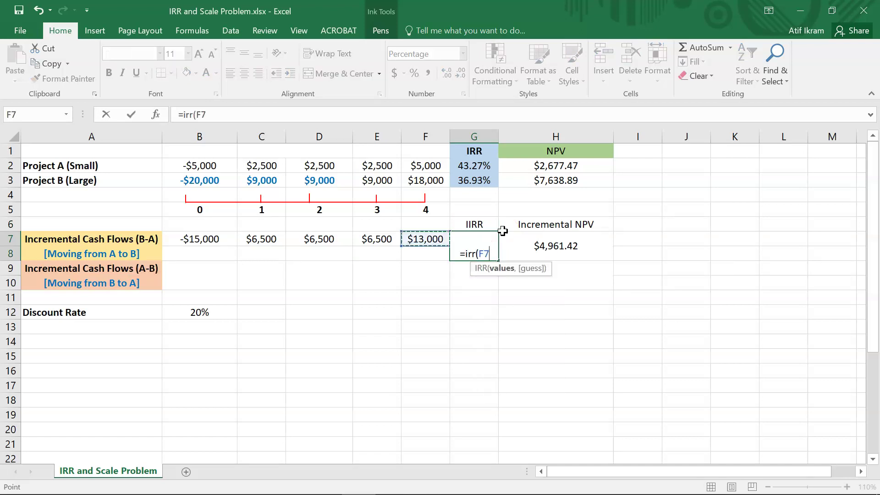
{"action": "key", "text": "shift+Right"}
{"action": "key", "text": "shift+Right"}
{"action": "key", "text": "shift+Right"}
{"action": "key", "text": "shift+Right"}
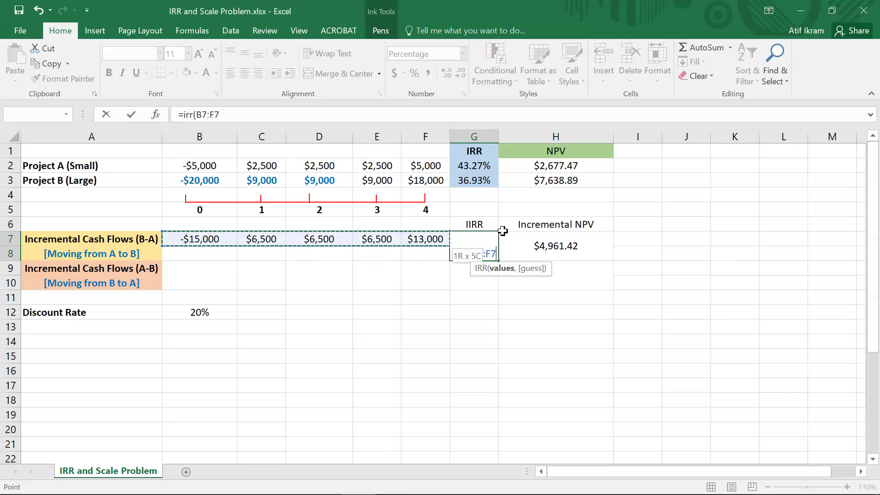
{"action": "type", "text": ")"}
{"action": "key", "text": "Return"}
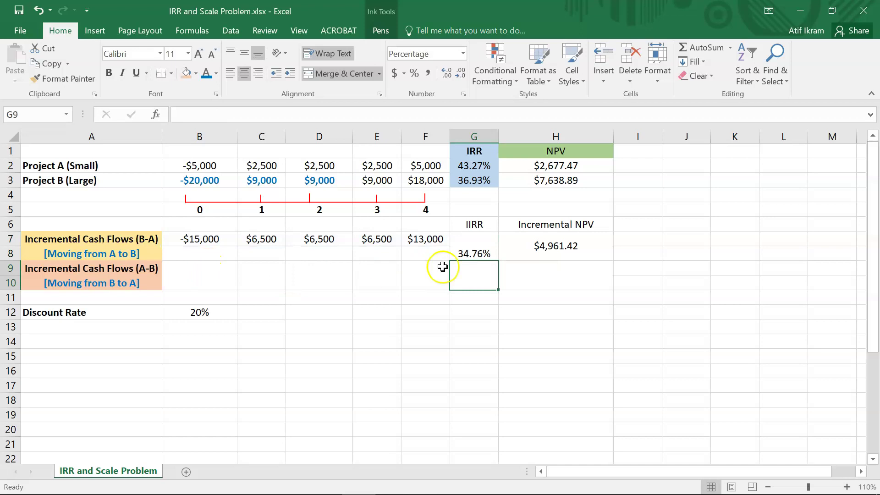
Compare the incremental IRR in G7 with the discount rate in B12, and review the initial investments in B2:B3 and Project B's NPV.
{"action": "left_click", "coordinate": [479, 252]}
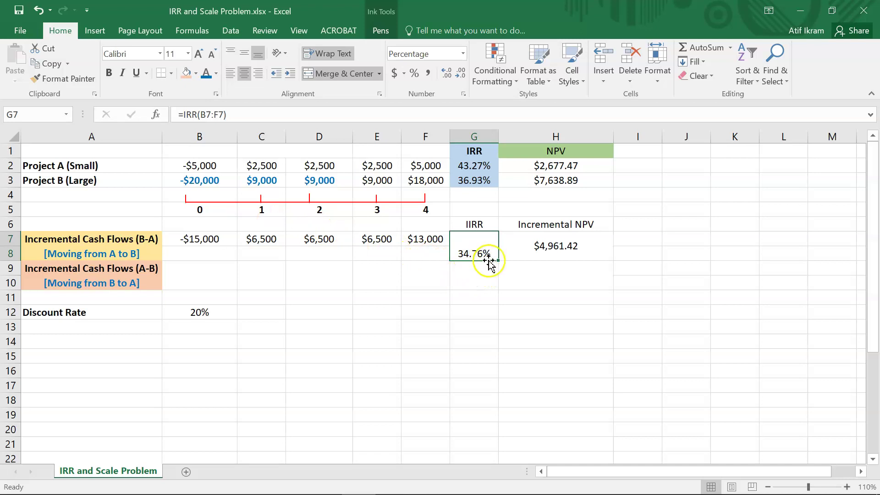
{"action": "left_click", "coordinate": [204, 312]}
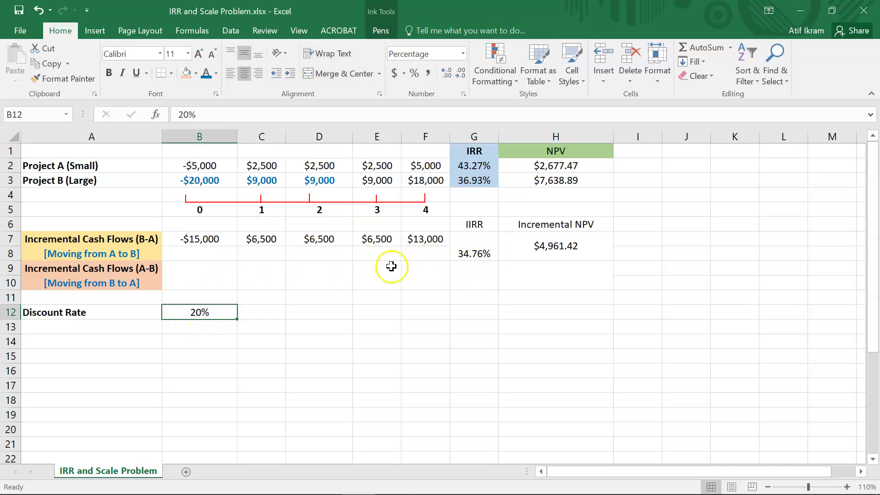
{"action": "left_click", "coordinate": [477, 253]}
{"action": "left_click", "coordinate": [204, 312]}
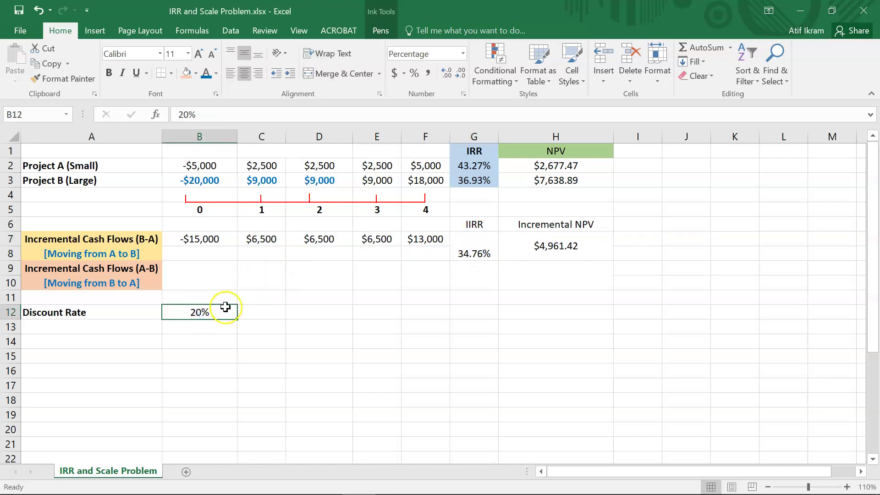
{"action": "left_click", "coordinate": [173, 166]}
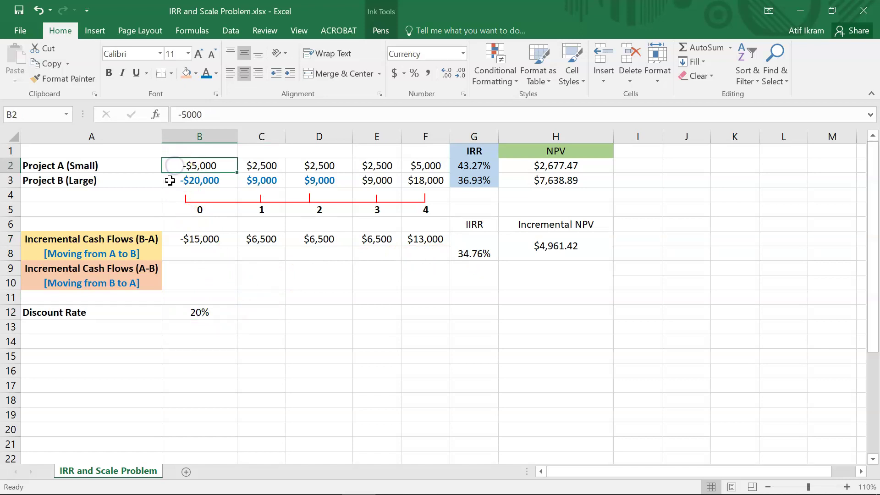
{"action": "left_click", "coordinate": [169, 180]}
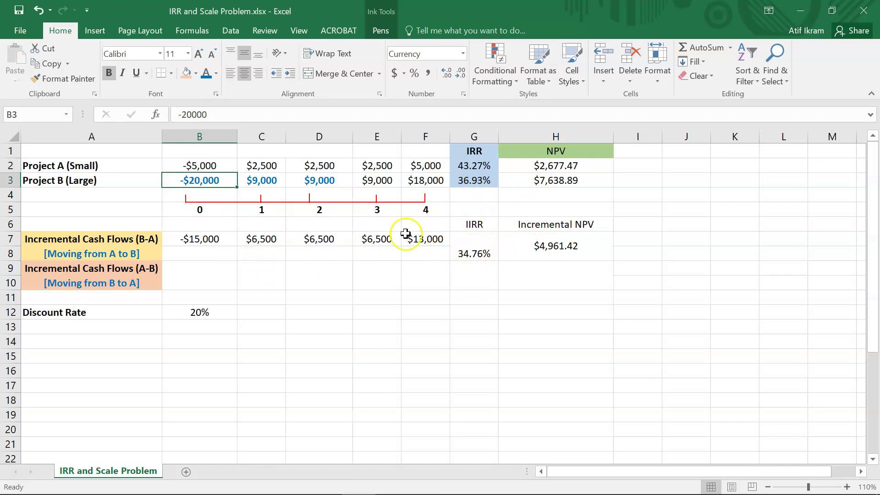
{"action": "left_click", "coordinate": [185, 166]}
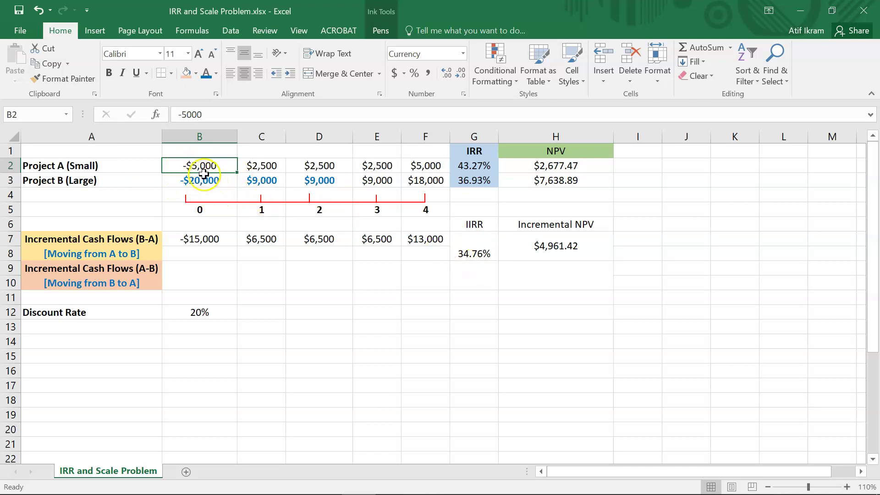
{"action": "left_click", "coordinate": [469, 253]}
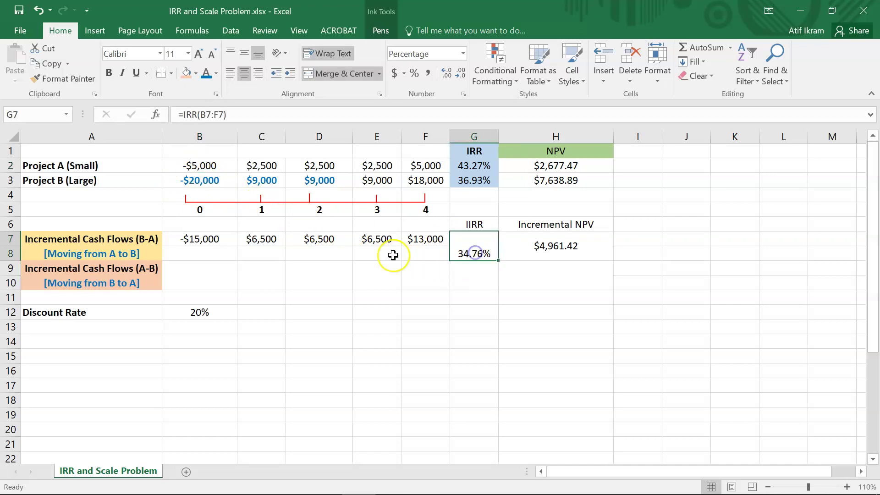
{"action": "left_click", "coordinate": [202, 312]}
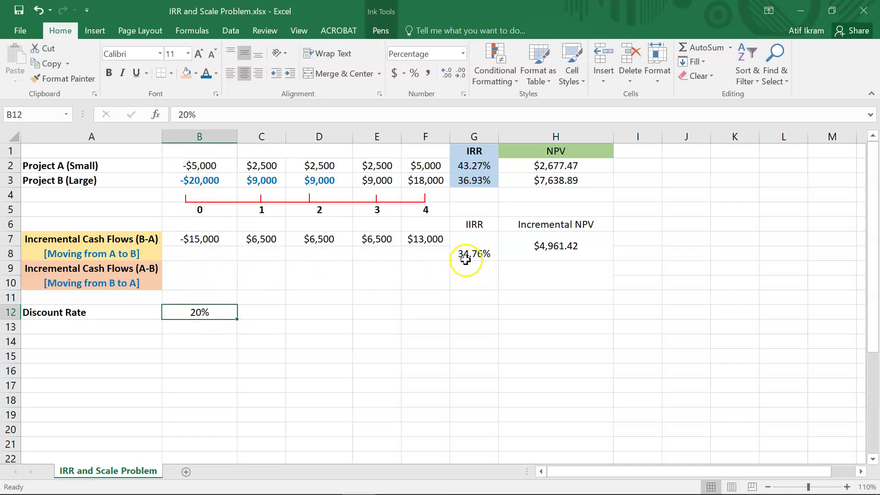
{"action": "left_click", "coordinate": [556, 183]}
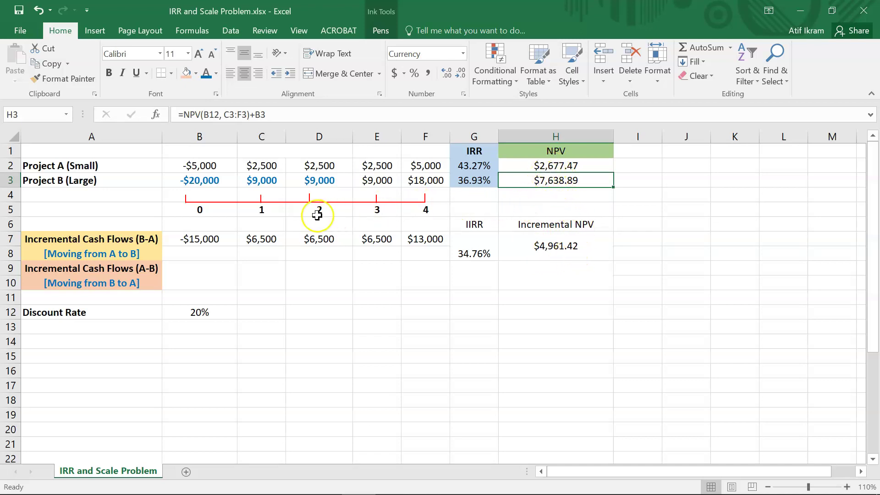
{"action": "left_click", "coordinate": [244, 265]}
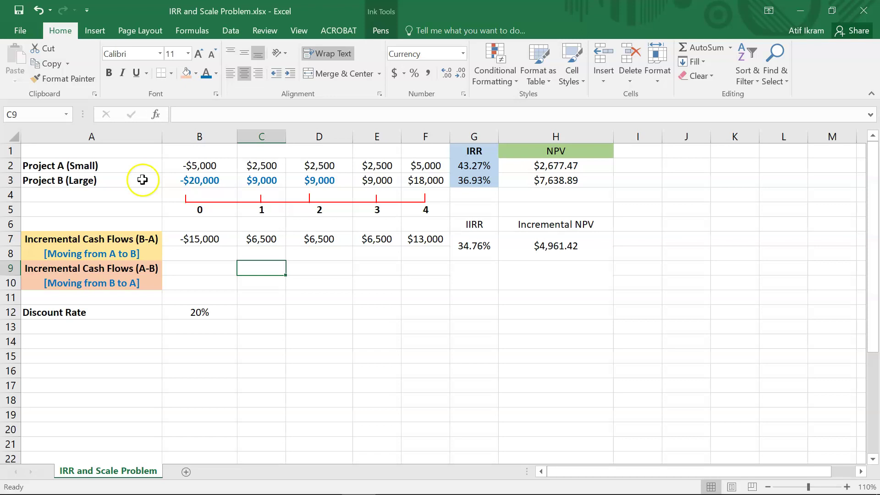
{"action": "left_click", "coordinate": [198, 180]}
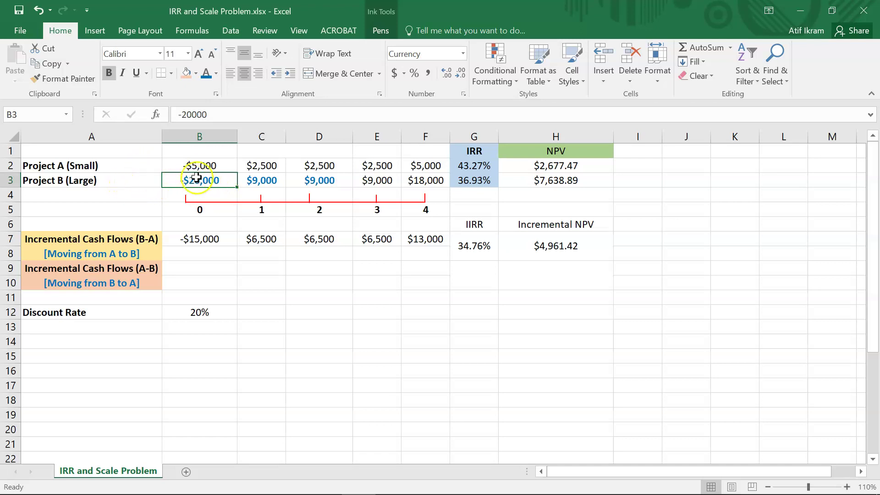
Calculate the year 0 incremental cash flow for A-B in B9 with the formula =B2-B3.
{"action": "left_click", "coordinate": [203, 268]}
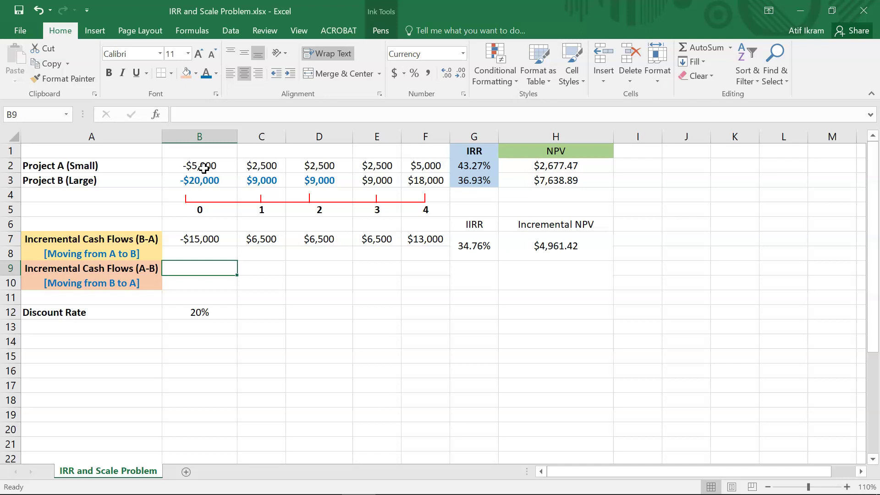
{"action": "type", "text": "="}
{"action": "key", "text": "Up"}
{"action": "key", "text": "Up"}
{"action": "key", "text": "Up"}
{"action": "key", "text": "Up"}
{"action": "key", "text": "Up"}
{"action": "key", "text": "Up"}
{"action": "key", "text": "Up"}
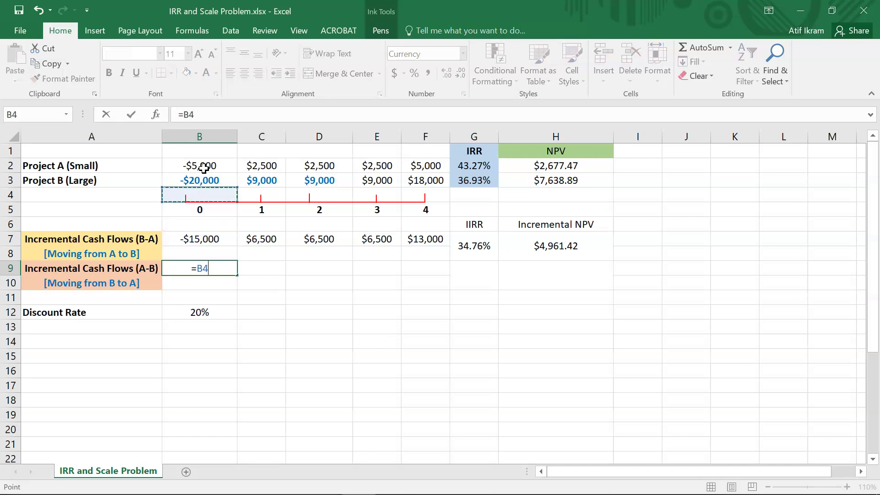
{"action": "type", "text": "-"}
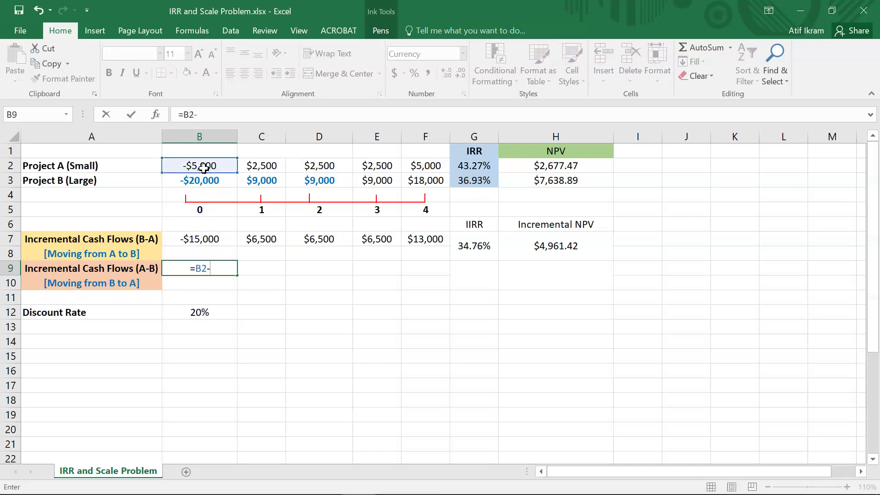
{"action": "key", "text": "Up"}
{"action": "key", "text": "Up"}
{"action": "key", "text": "Up"}
{"action": "key", "text": "Up"}
{"action": "key", "text": "Up"}
{"action": "key", "text": "Up"}
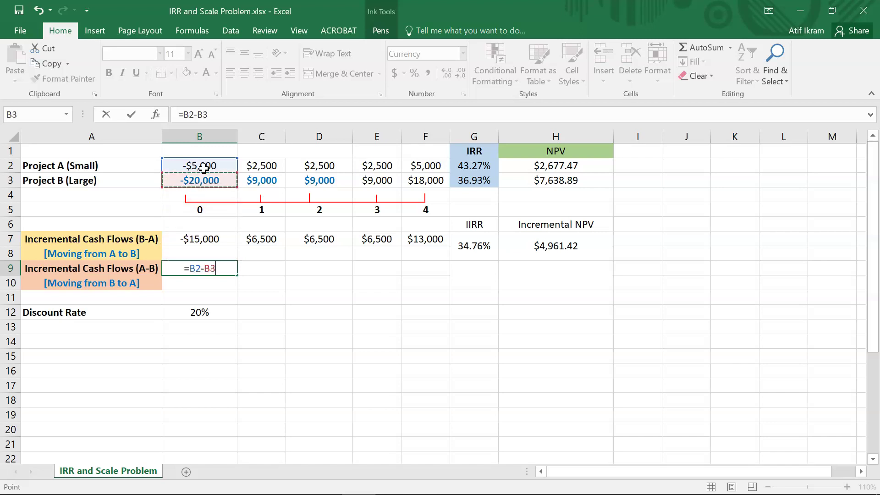
{"action": "key", "text": "Return"}
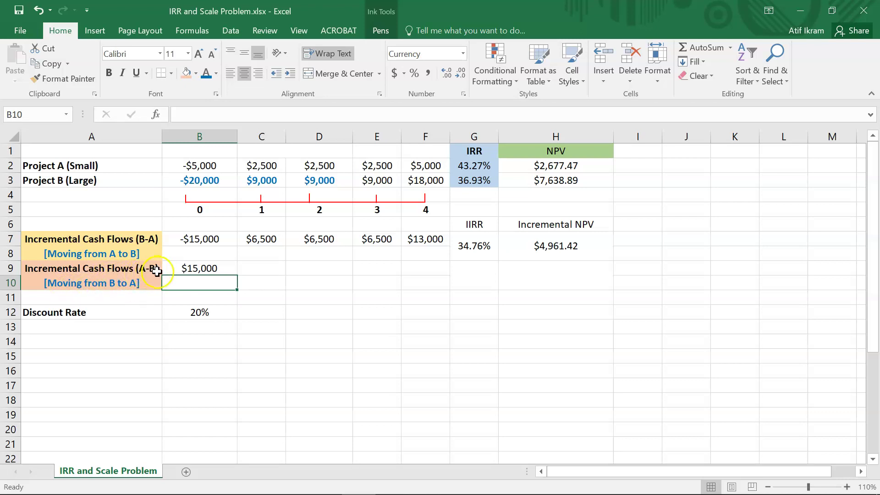
Copy the A-B incremental cash flow formula from B9 across C9:F9 for years 1 to 4.
{"action": "left_click", "coordinate": [209, 268]}
{"action": "key", "text": "ctrl+c"}
{"action": "key", "text": "Right"}
{"action": "key", "text": "shift+Right"}
{"action": "key", "text": "shift+Right"}
{"action": "key", "text": "shift+Right"}
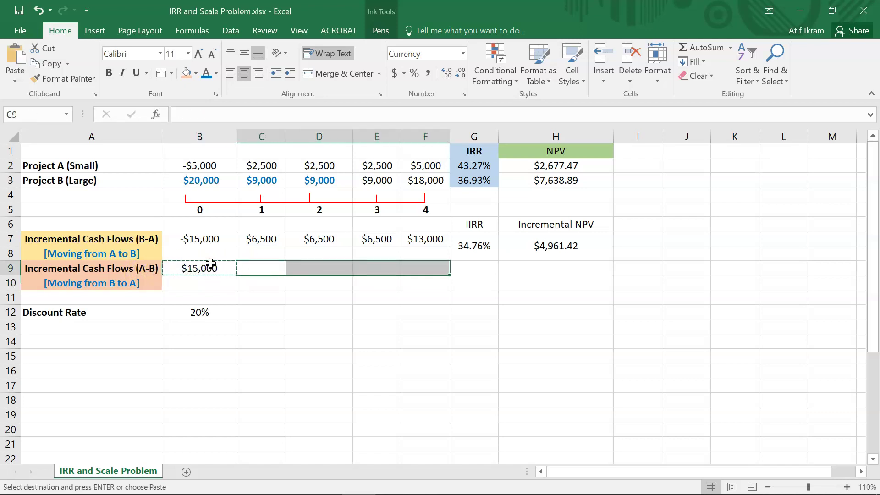
{"action": "key", "text": "ctrl+v"}
{"action": "key", "text": "Right"}
{"action": "key", "text": "Right"}
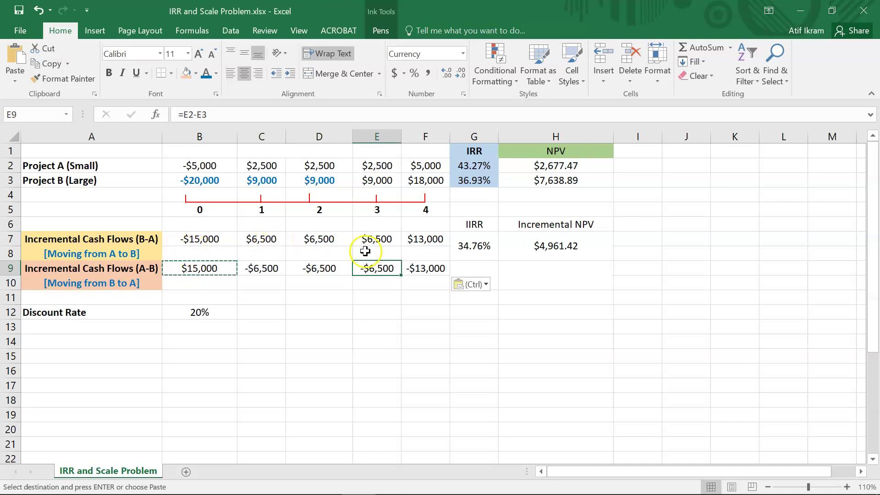
Calculate the incremental IRR of the A-B cash flows in G9 with the formula =IRR(B9:F9).
{"action": "left_click", "coordinate": [473, 270]}
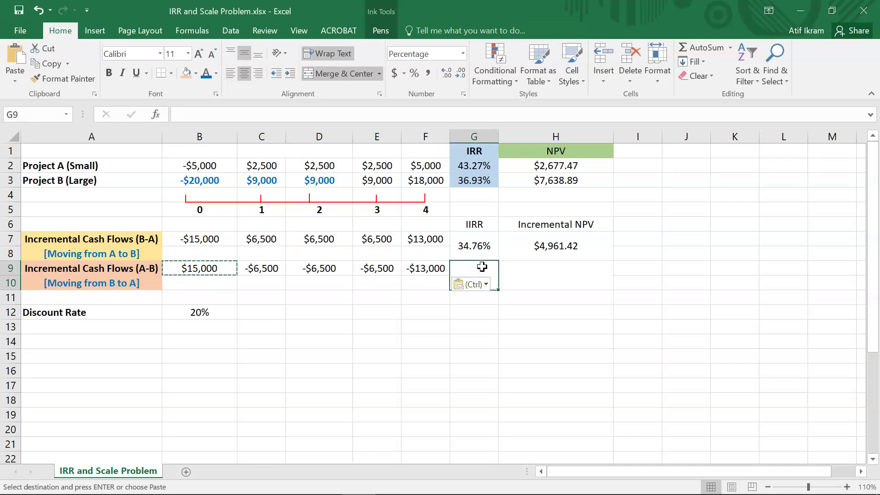
{"action": "type", "text": "=ir"}
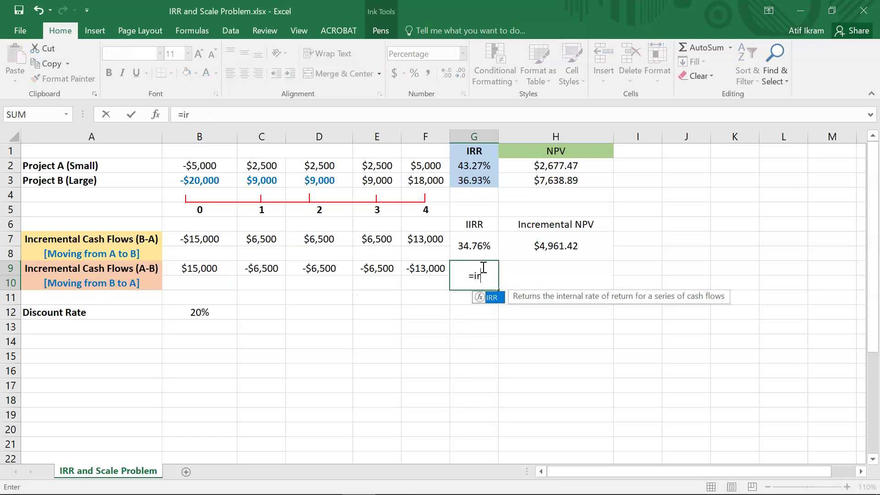
{"action": "type", "text": "r("}
{"action": "key", "text": "Left"}
{"action": "key", "text": "Left"}
{"action": "key", "text": "Left"}
{"action": "key", "text": "Left"}
{"action": "key", "text": "Left"}
{"action": "key", "text": "shift+Right"}
{"action": "key", "text": "shift+Right"}
{"action": "key", "text": "shift+Right"}
{"action": "key", "text": "shift+Right"}
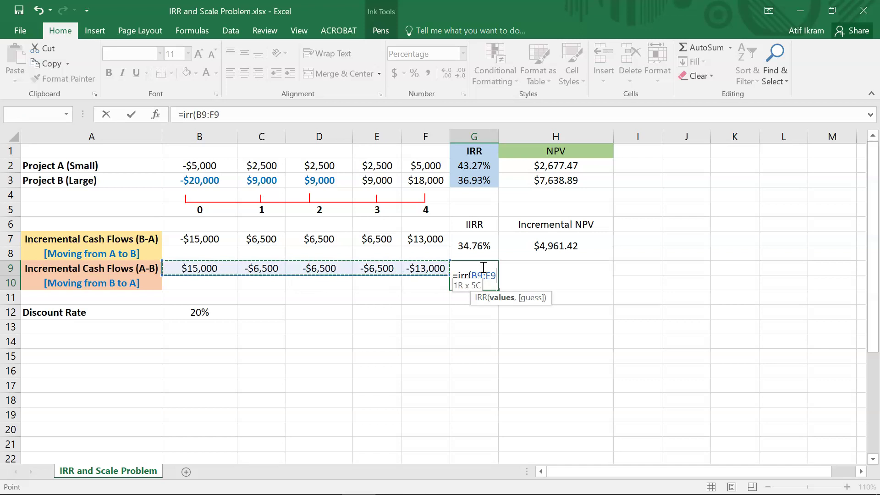
{"action": "key", "text": "Return"}
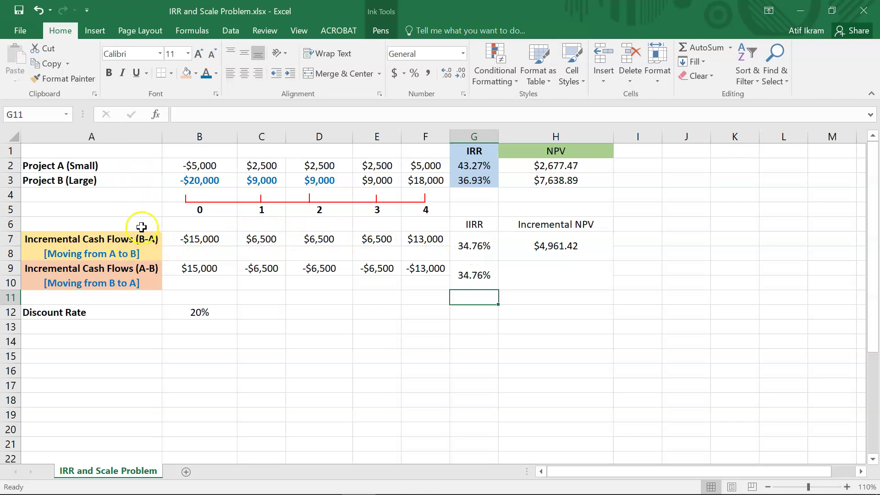
Compare the incremental IRRs in G7 and G9 with the discount rate in B12.
{"action": "left_click", "coordinate": [475, 251]}
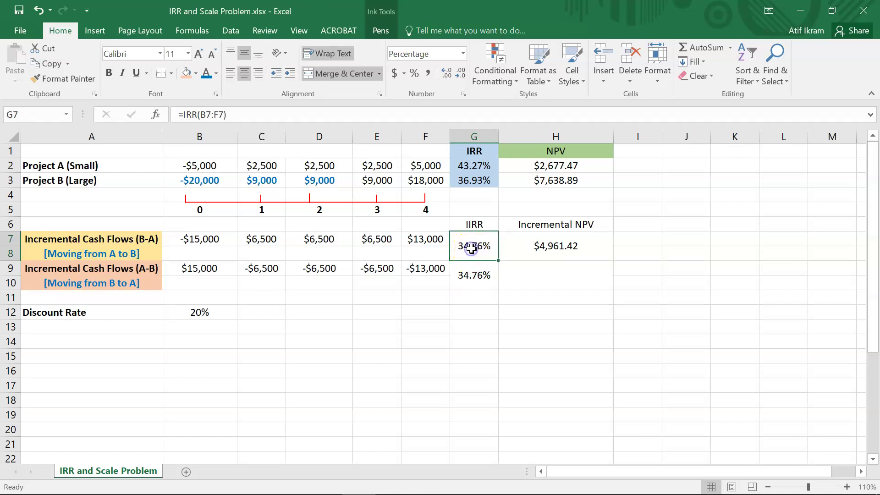
{"action": "left_click", "coordinate": [189, 314]}
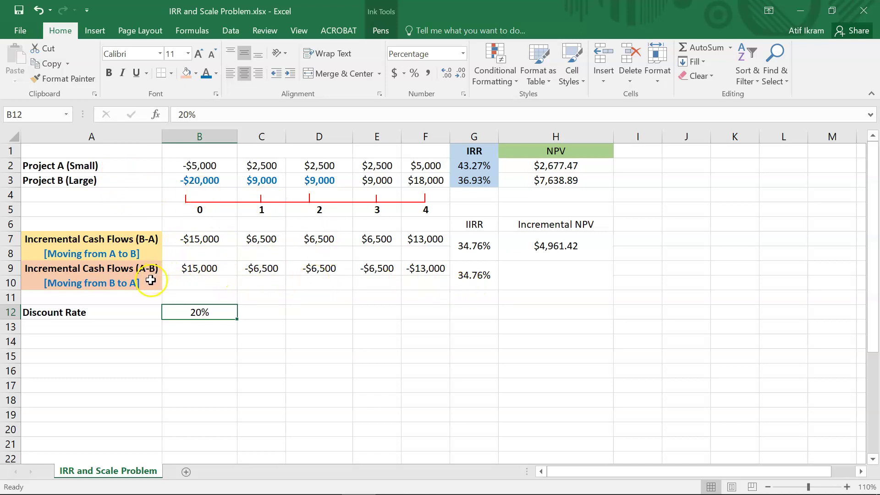
{"action": "left_click", "coordinate": [473, 280]}
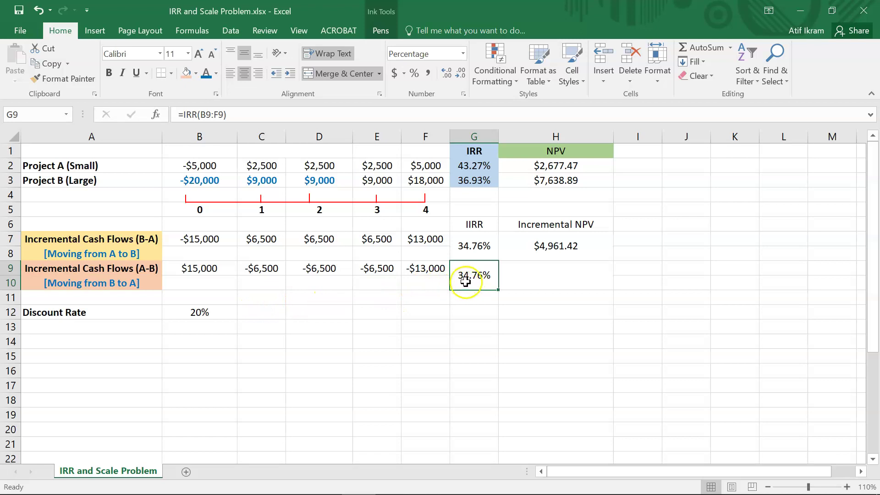
{"action": "left_click", "coordinate": [471, 283]}
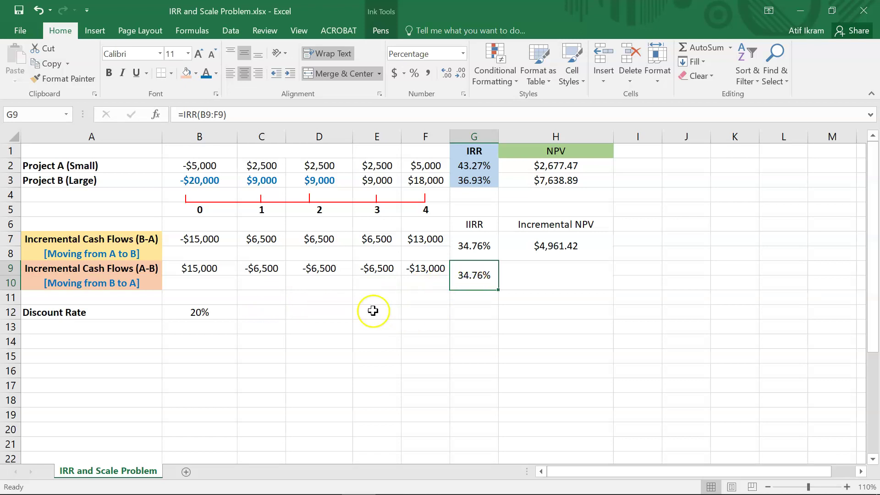
{"action": "left_click", "coordinate": [199, 314]}
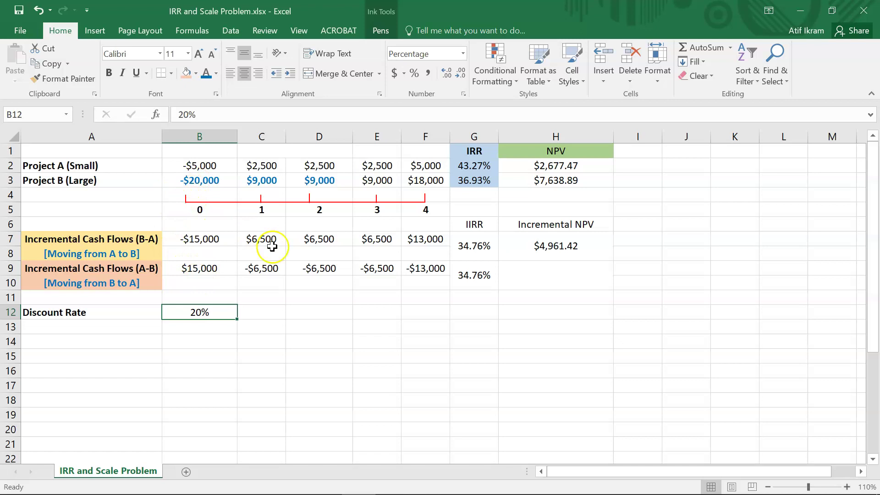
Examine the signs of the A-B incremental cash flows across B9:F9, together with their incremental IRR in G9.
{"action": "left_click", "coordinate": [207, 271]}
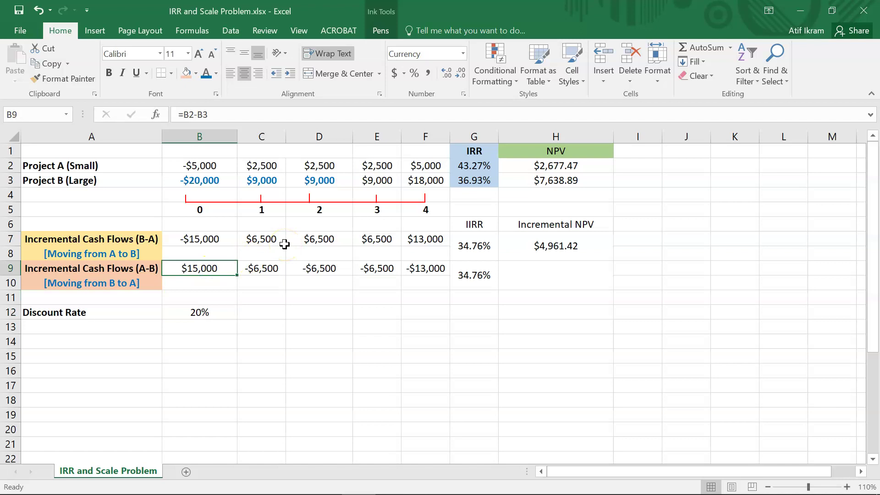
{"action": "key", "text": "Right"}
{"action": "key", "text": "Right"}
{"action": "key", "text": "Right"}
{"action": "key", "text": "Right"}
{"action": "key", "text": "Left"}
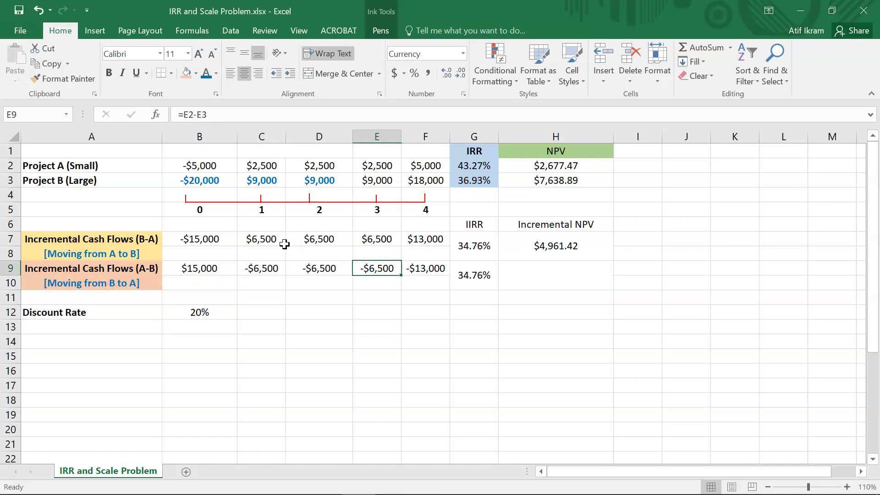
{"action": "key", "text": "Left"}
{"action": "key", "text": "Left"}
{"action": "key", "text": "Left"}
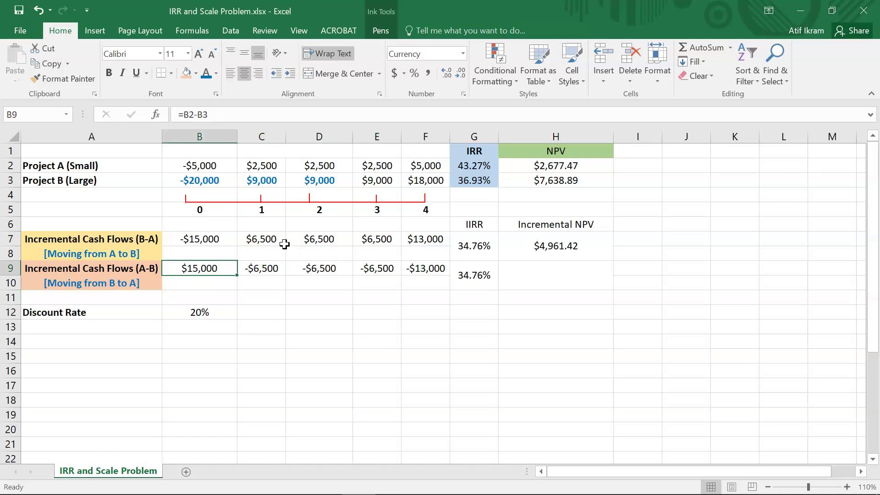
{"action": "key", "text": "Right"}
{"action": "key", "text": "Right"}
{"action": "key", "text": "Right"}
{"action": "key", "text": "Right"}
{"action": "key", "text": "Left"}
{"action": "key", "text": "Left"}
{"action": "key", "text": "Left"}
{"action": "key", "text": "Left"}
{"action": "key", "text": "Right"}
{"action": "key", "text": "Right"}
{"action": "key", "text": "Right"}
{"action": "key", "text": "Right"}
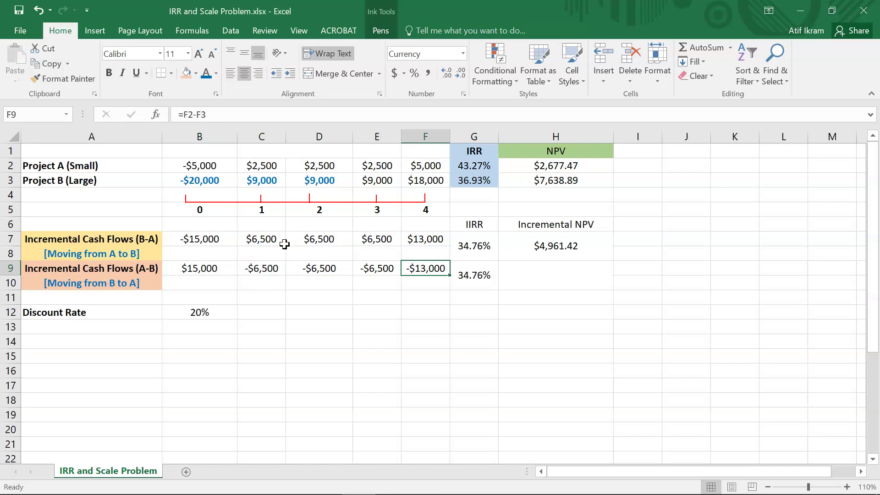
{"action": "key", "text": "Left"}
{"action": "key", "text": "Left"}
{"action": "key", "text": "Left"}
{"action": "key", "text": "Left"}
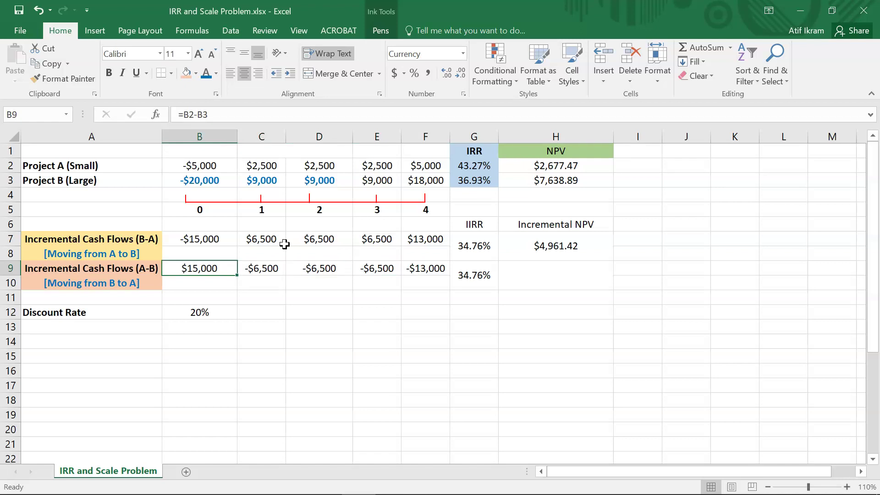
{"action": "key", "text": "Right"}
{"action": "key", "text": "Left"}
{"action": "left_click", "coordinate": [202, 269]}
{"action": "left_click", "coordinate": [476, 277]}
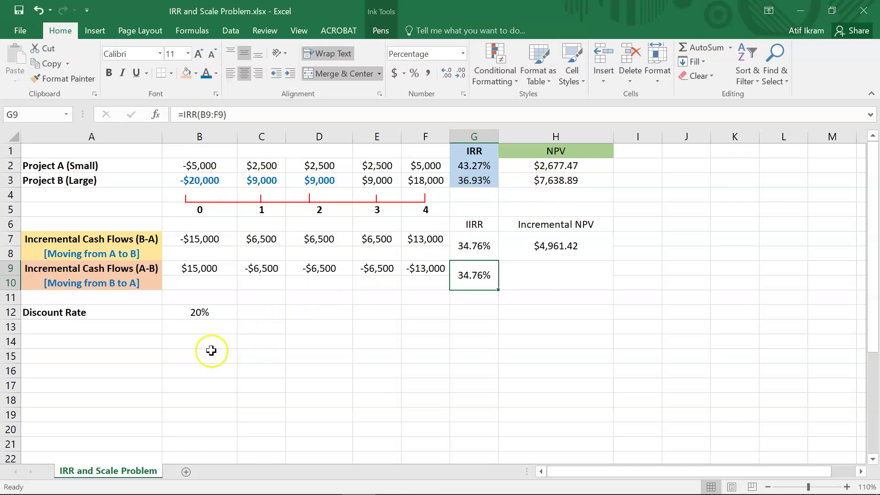
Select the empty cell A16 below the Discount Rate row.
{"action": "left_click", "coordinate": [90, 383]}
{"action": "left_click", "coordinate": [114, 372]}
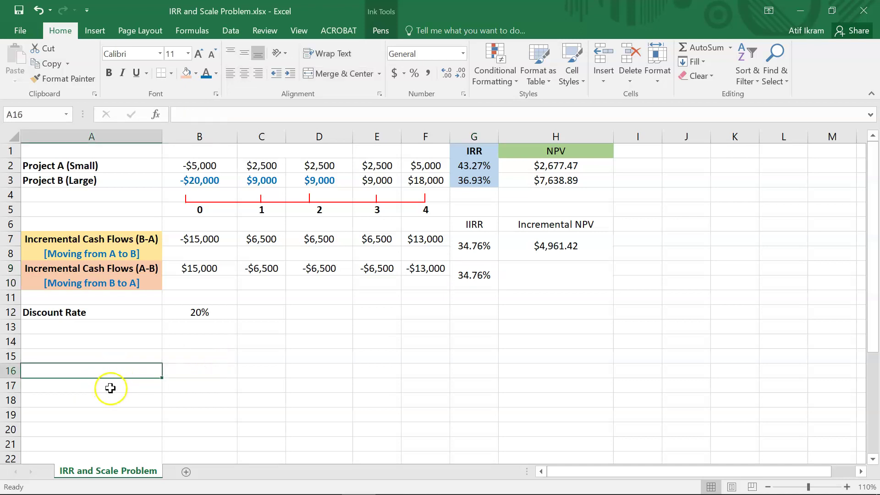